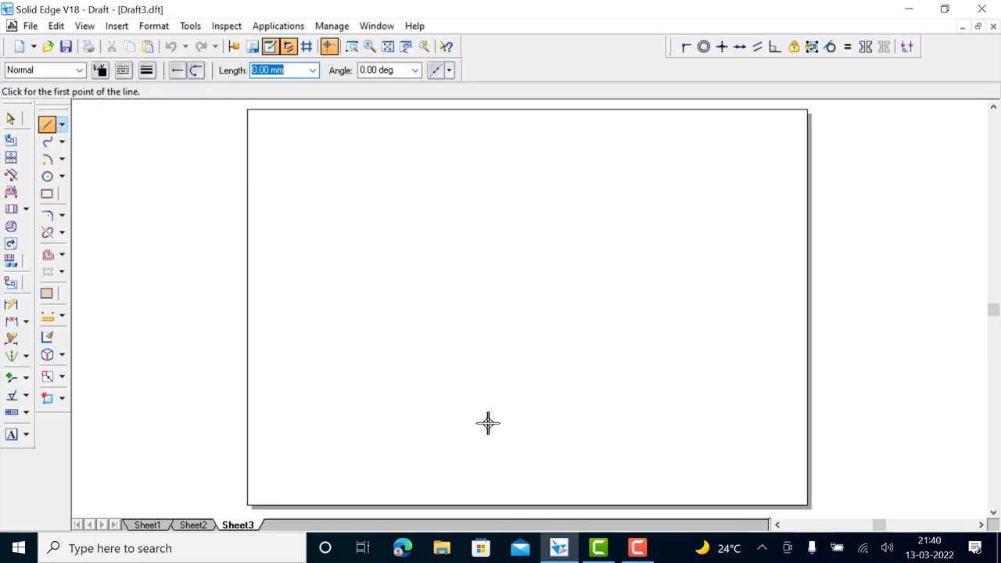
Step: Draw a 60 mm line at 30 degrees, starting near the lower middle of the sheet
left_click(488, 423)
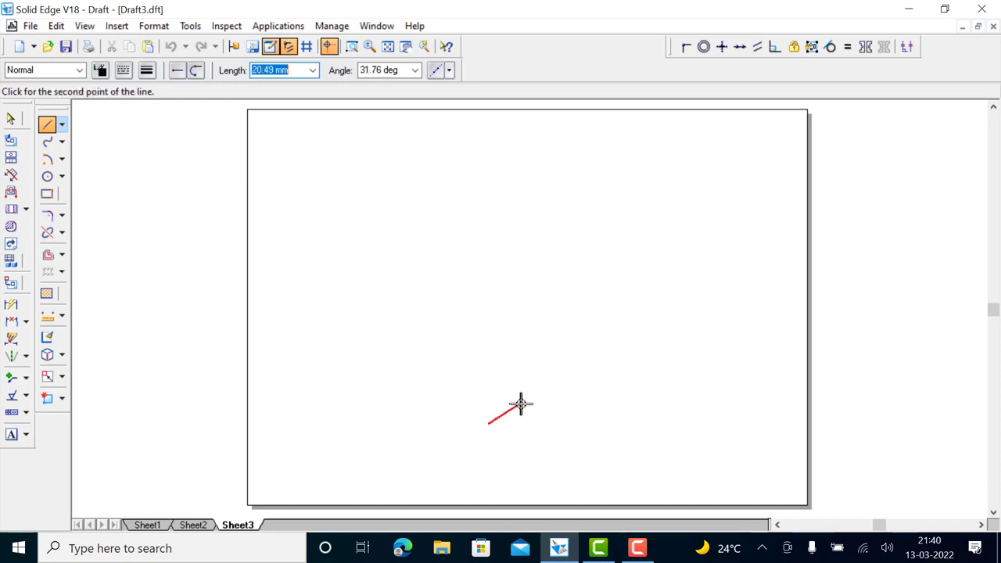
type("6")
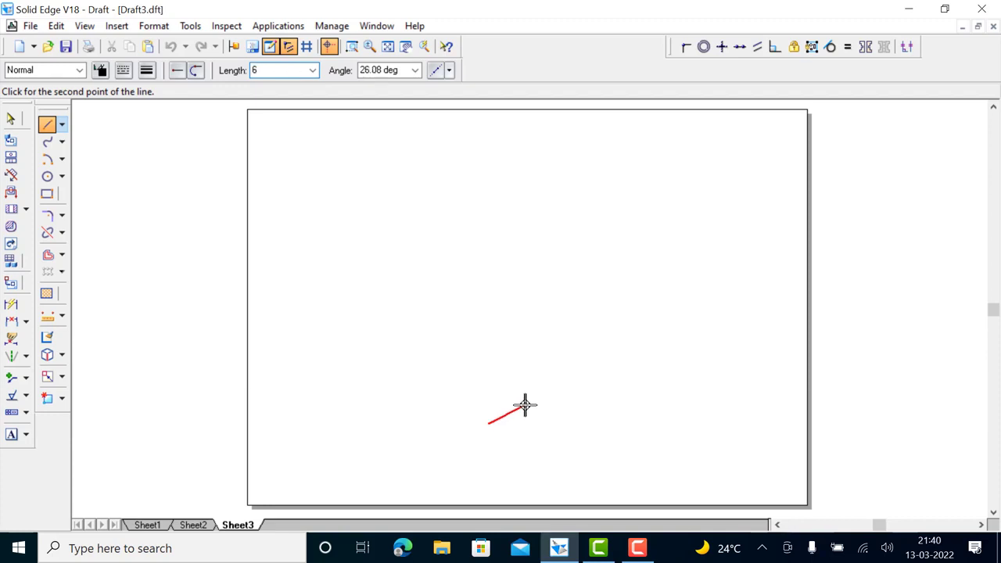
type("0")
key("Tab")
type("3")
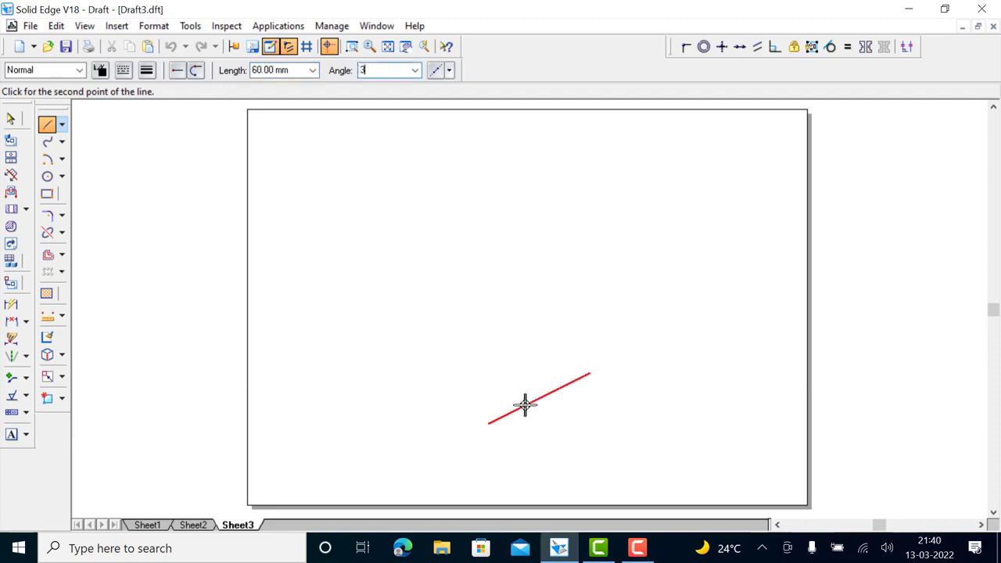
type("0")
key("Tab")
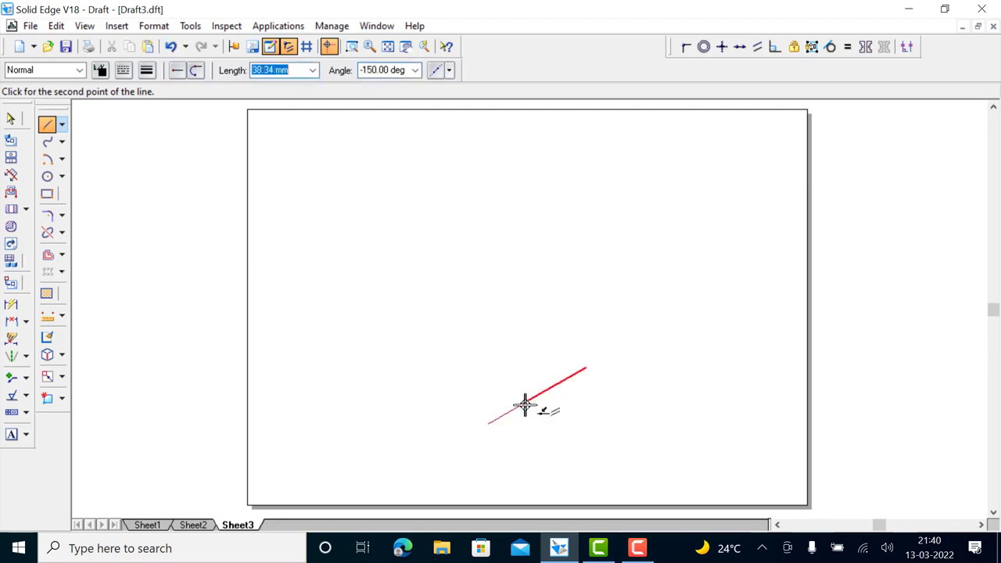
Step: Continue from the line's upper end with a second 60 mm line at 150 degrees
type("60")
key("Tab")
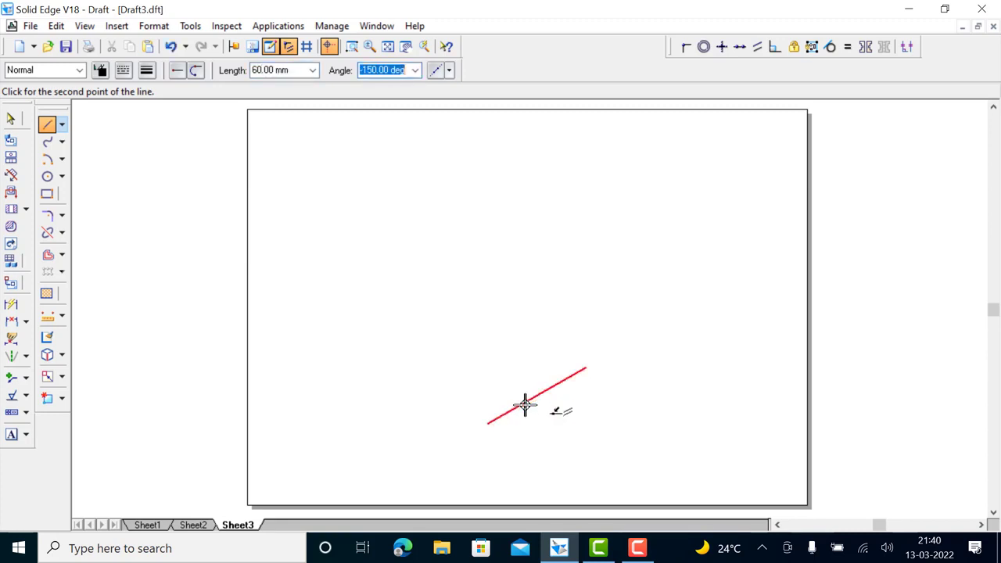
type("150")
key("Return")
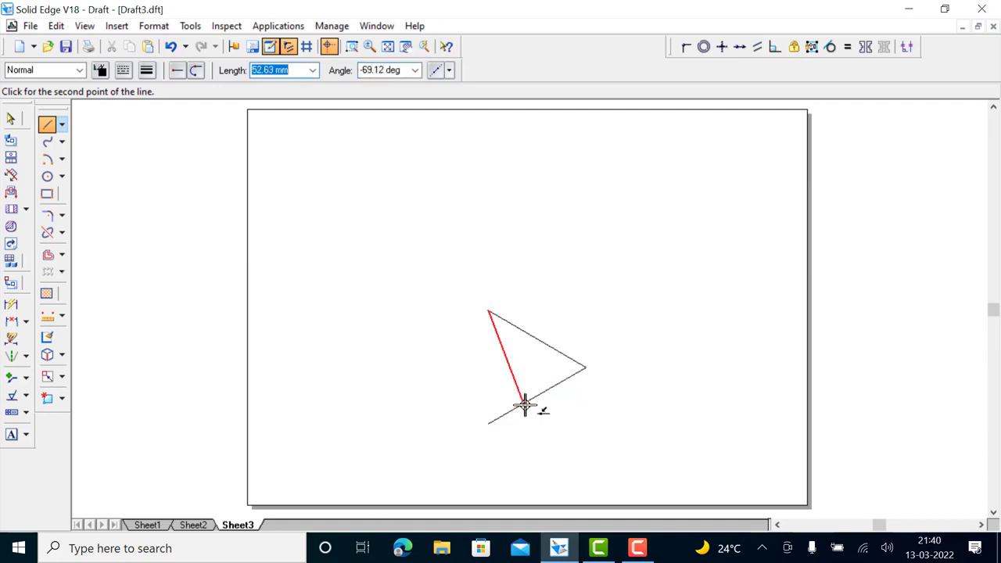
Step: Add a third 60 mm line at 210 degrees and close the rhombus back at its starting point
type("60")
key("Return")
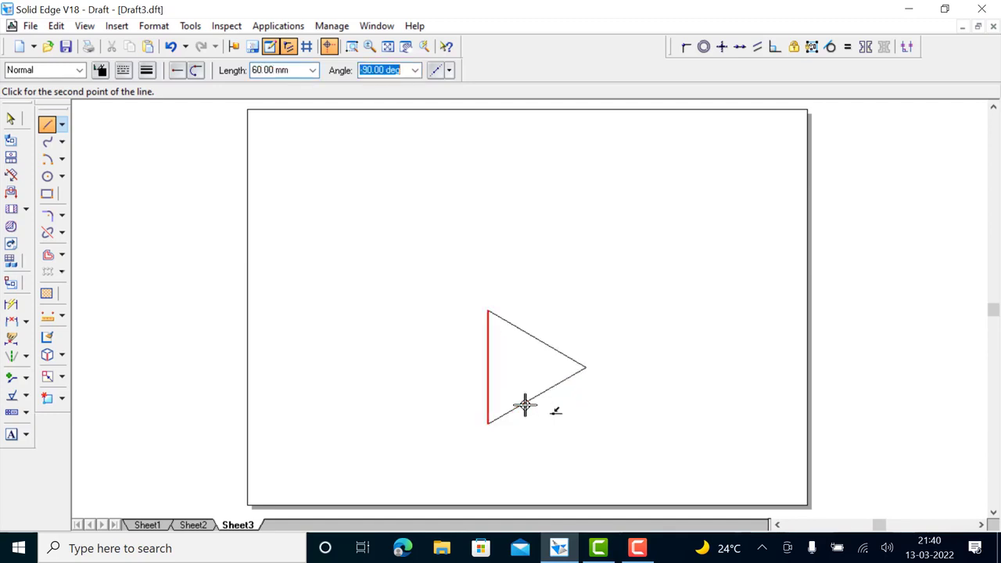
type("210")
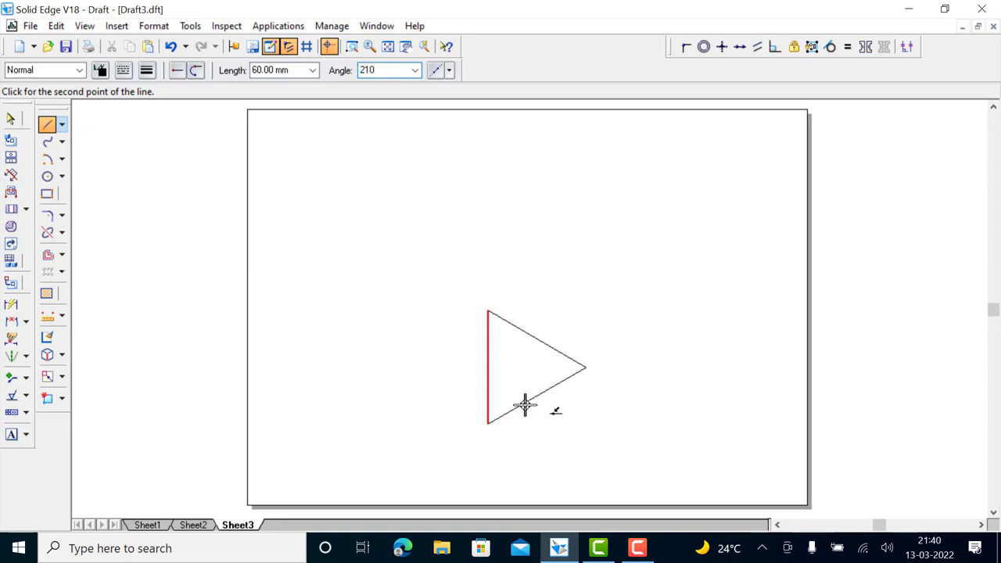
key("Return")
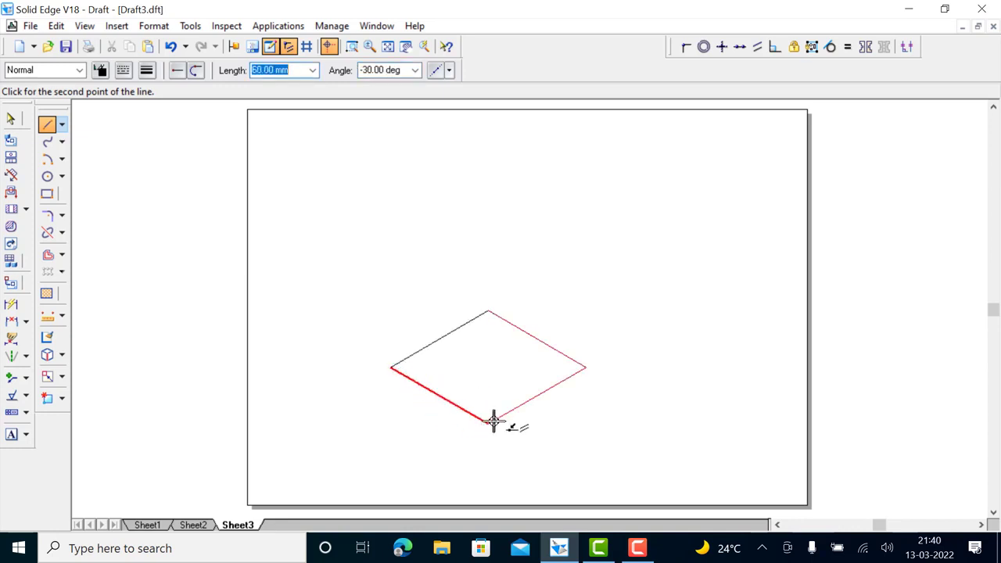
left_click(492, 421)
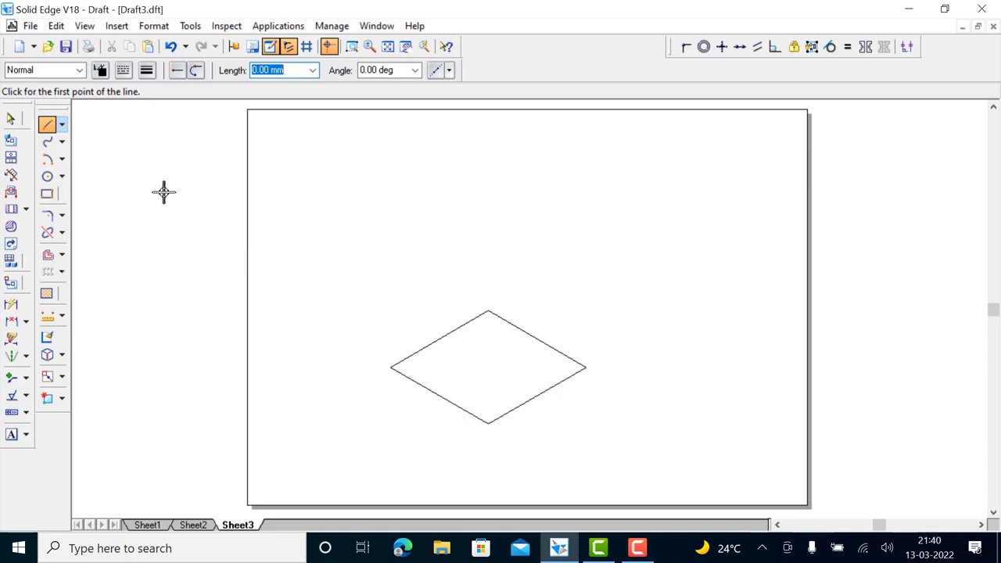
Step: Select the whole rhombus and move it down and to the left, near the sheet's lower edge
left_click(11, 118)
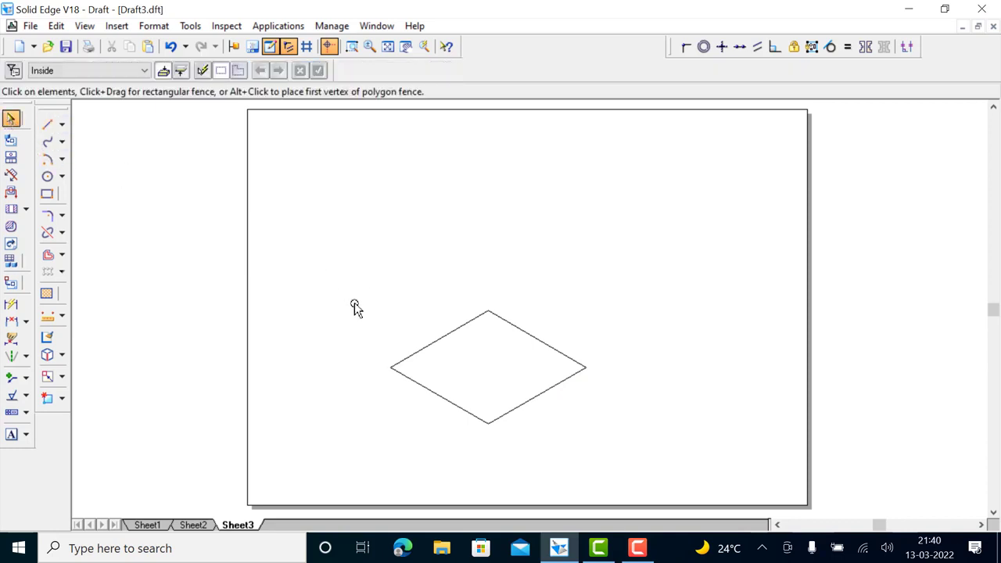
left_click_drag(352, 303, 576, 446)
left_click_drag(510, 412, 474, 469)
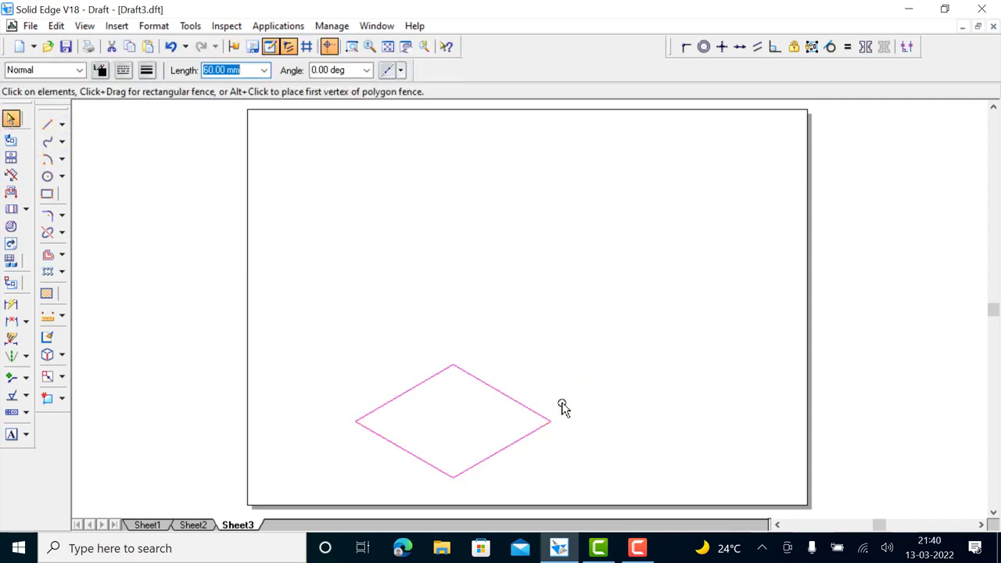
left_click(564, 392)
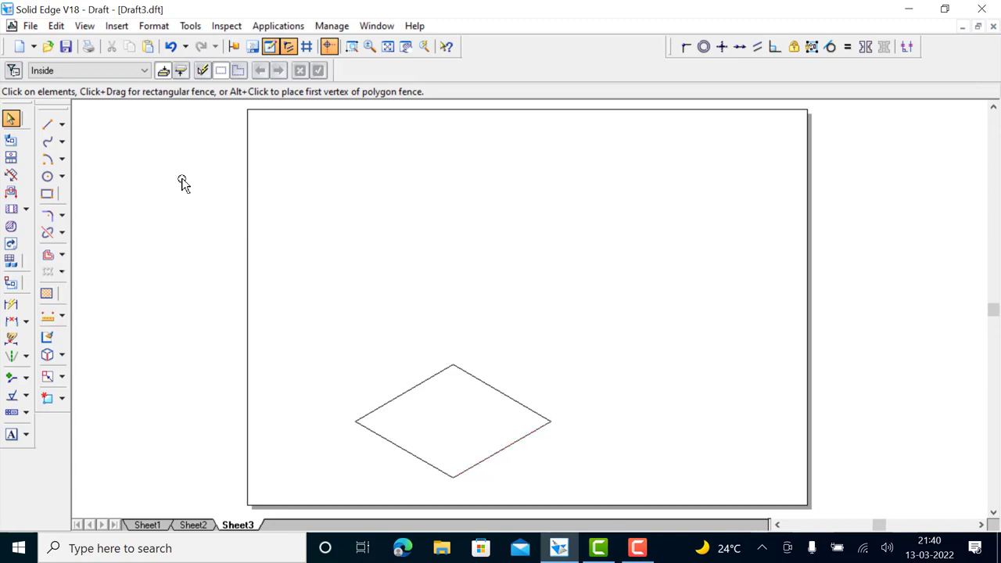
Step: Draw the rhombus's horizontal and vertical diagonals between its opposite corners
left_click(47, 124)
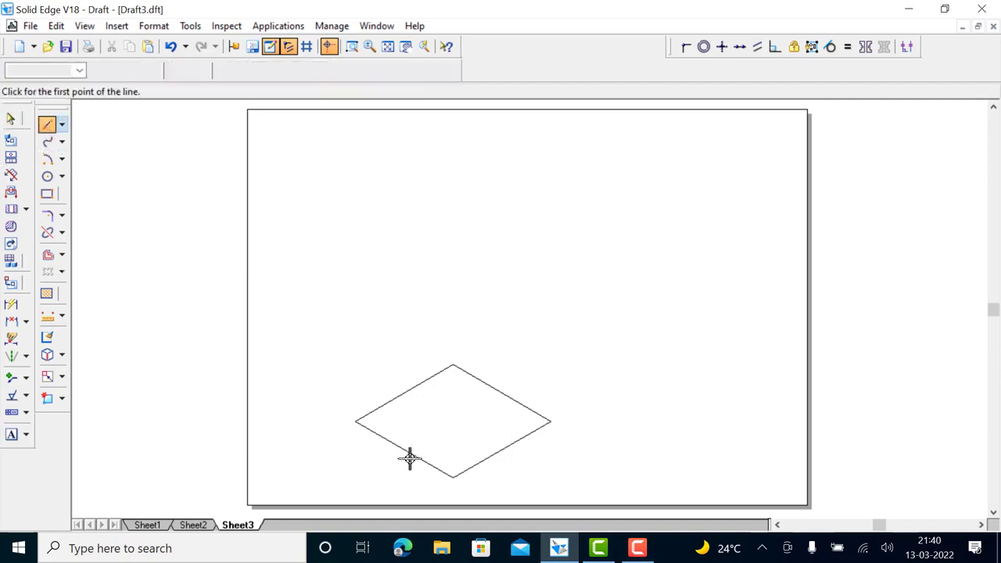
left_click(358, 422)
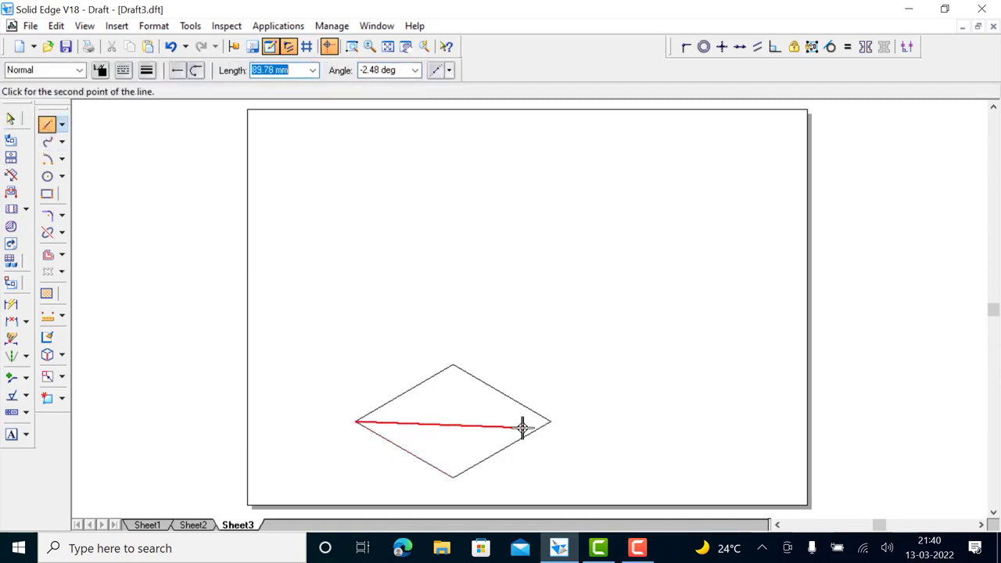
left_click(551, 422)
right_click(456, 383)
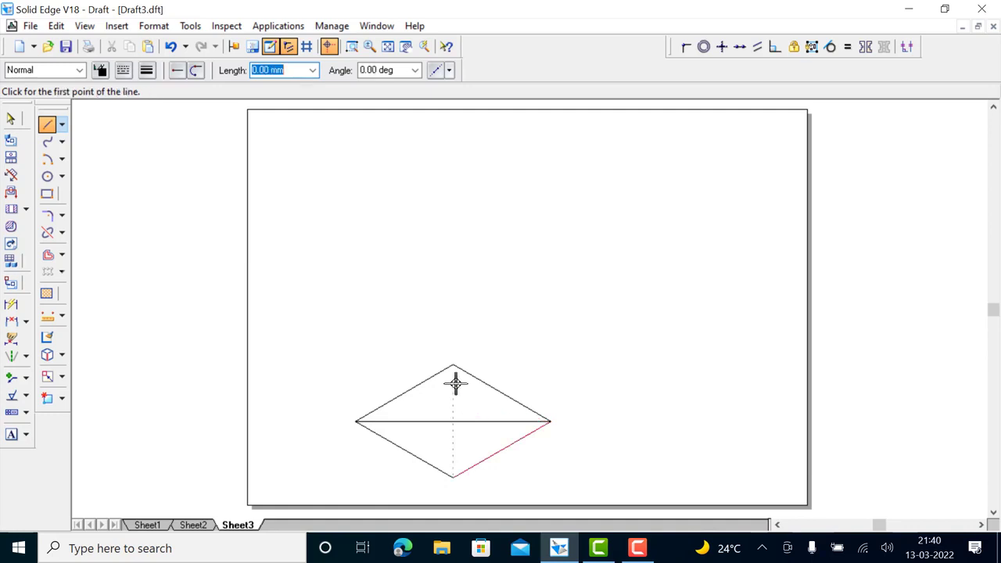
left_click(453, 365)
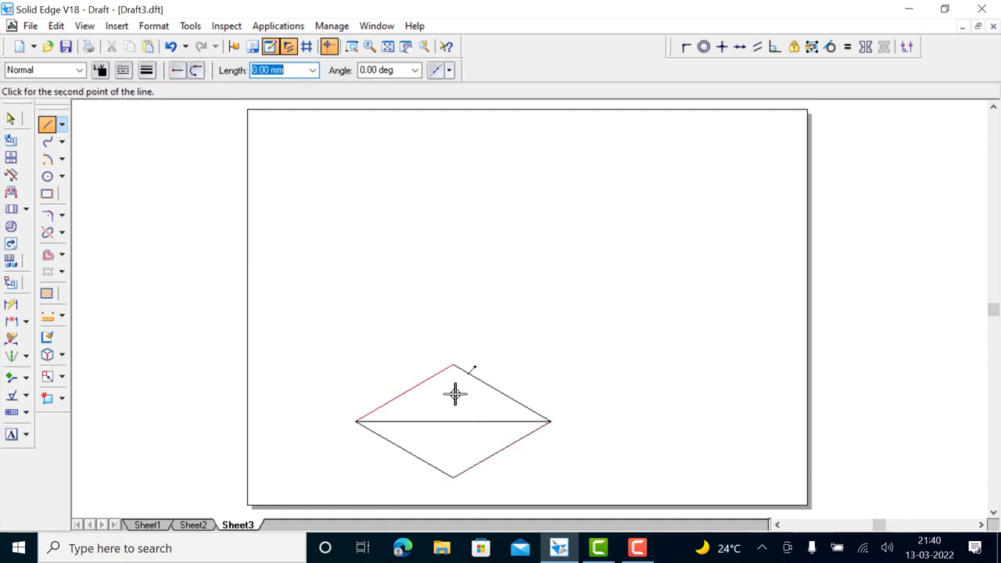
left_click(453, 477)
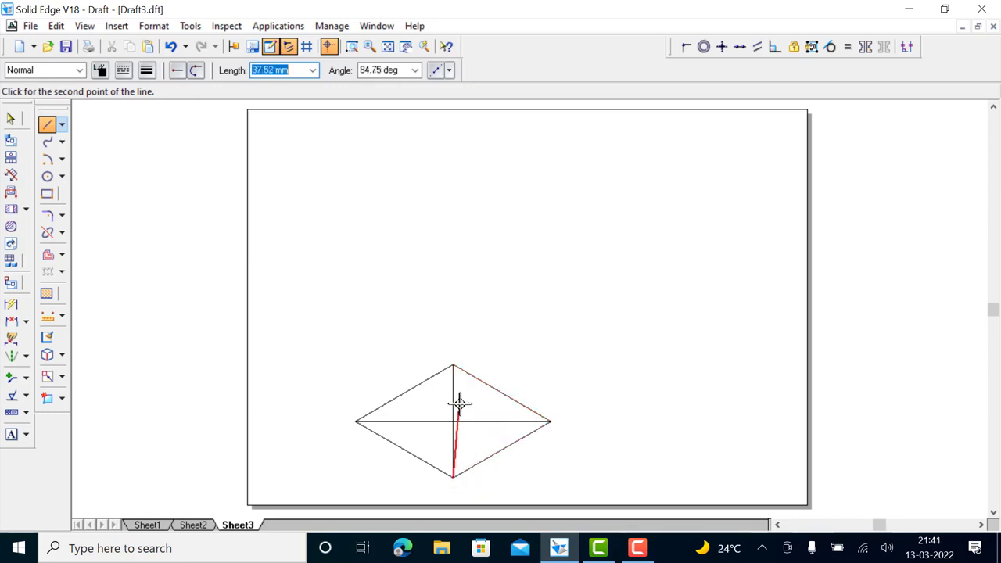
Step: Draw lines about 52 mm long from the rhombus's bottom corner to the midpoints of both upper sides
left_click(500, 394)
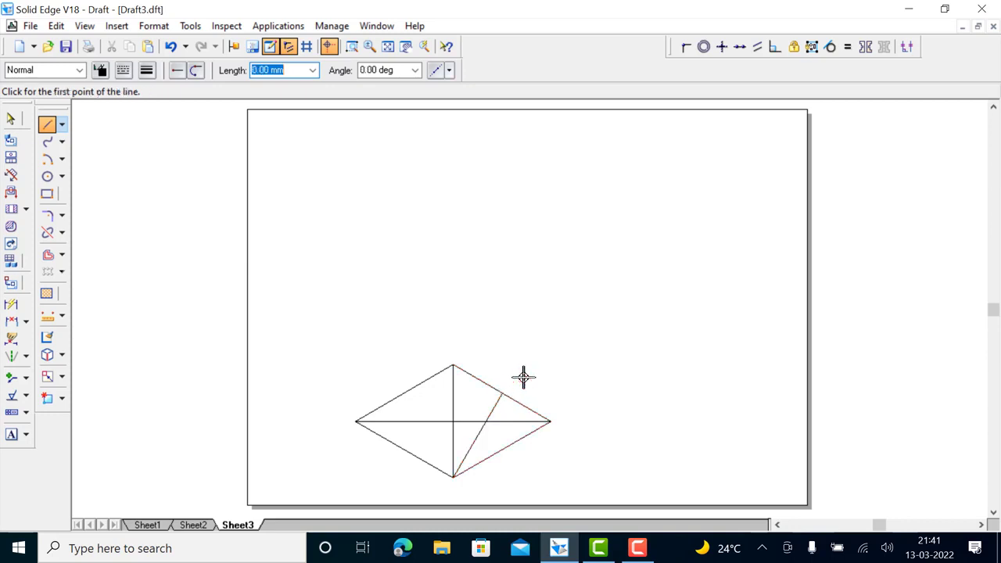
left_click(453, 476)
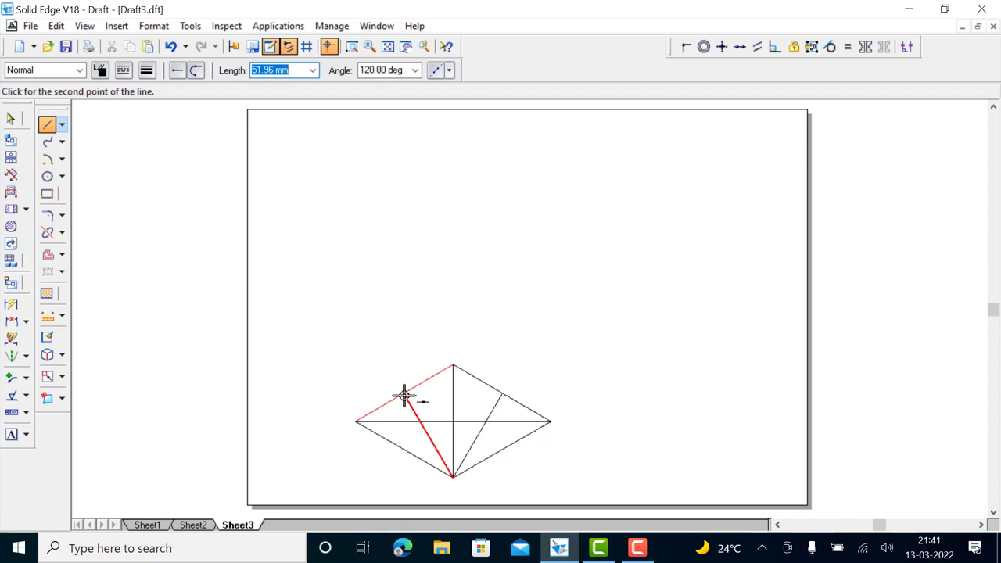
left_click(404, 395)
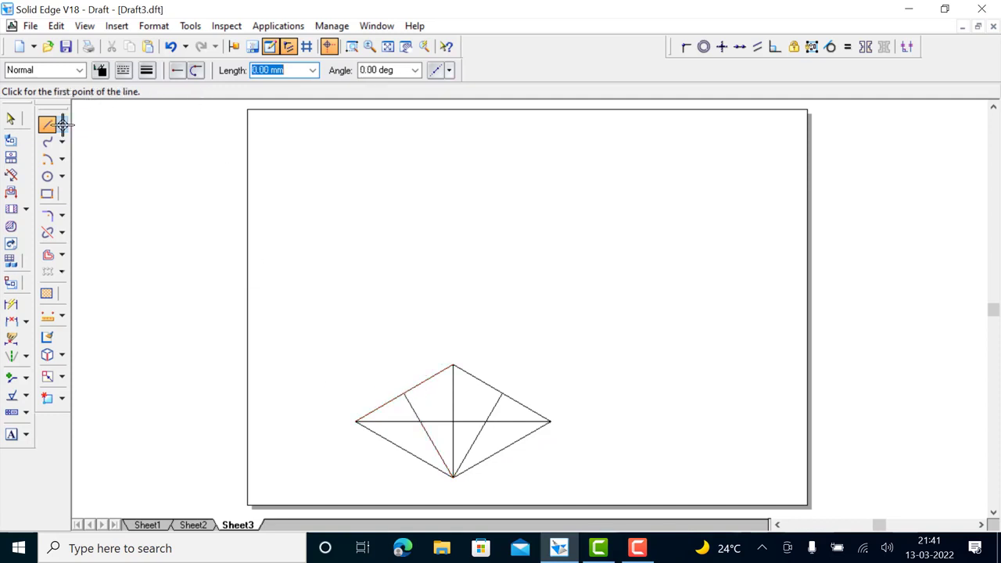
Step: Draw two end arcs of about 17.3 mm radius, centred where the slanted lines cross the horizontal diagonal, joining the adjacent side midpoints
left_click(48, 160)
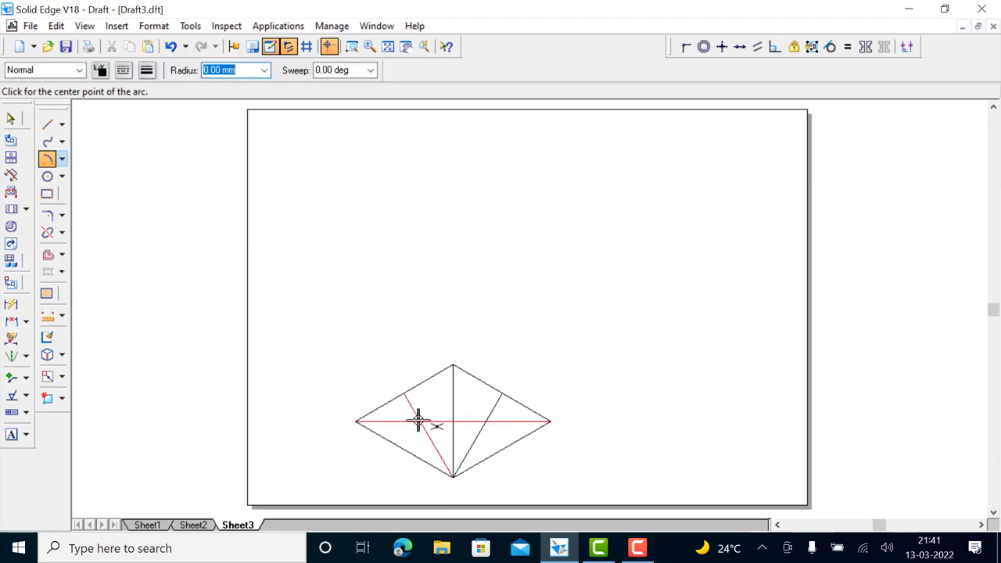
left_click(419, 422)
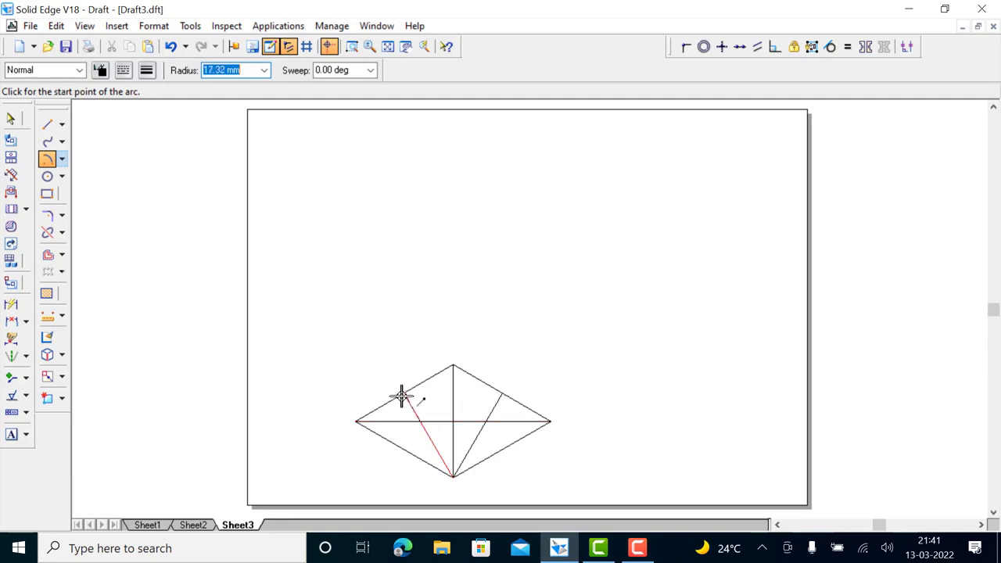
left_click(401, 397)
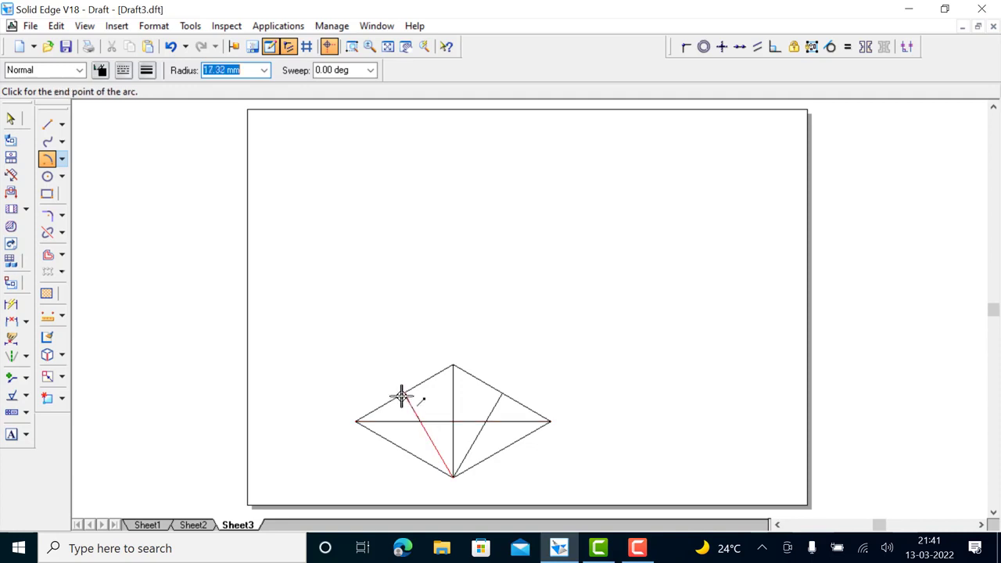
left_click(403, 449)
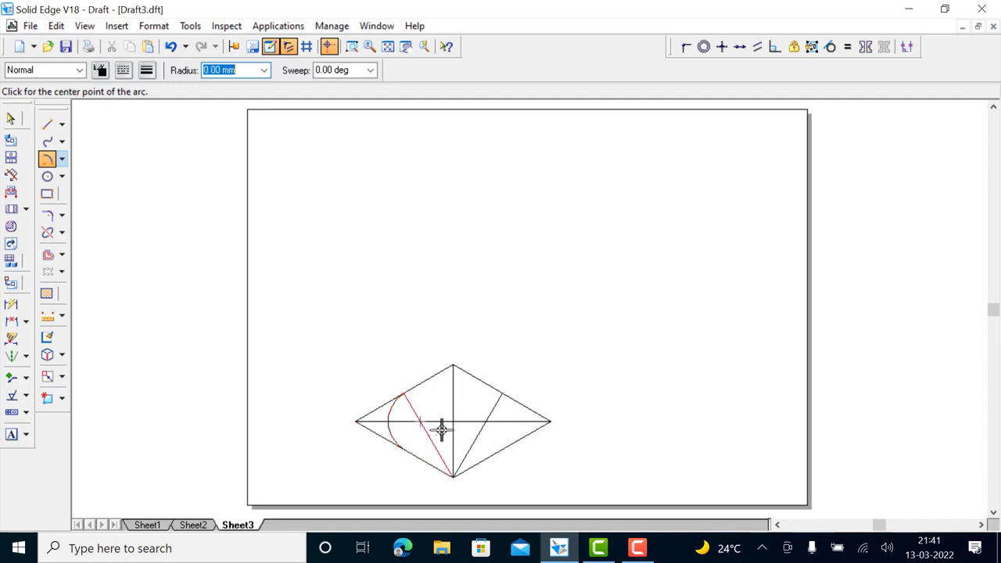
left_click(488, 423)
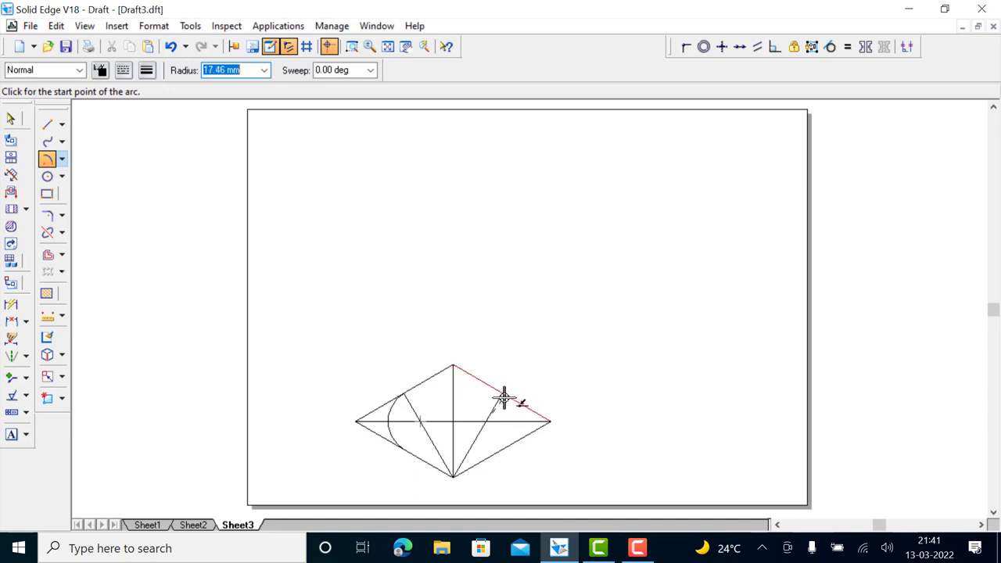
left_click(503, 395)
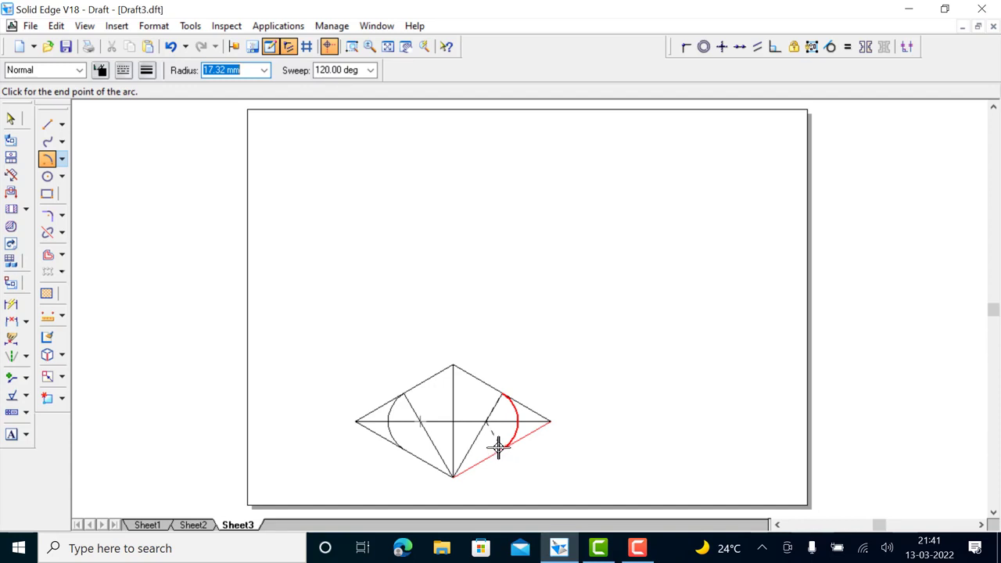
left_click(499, 447)
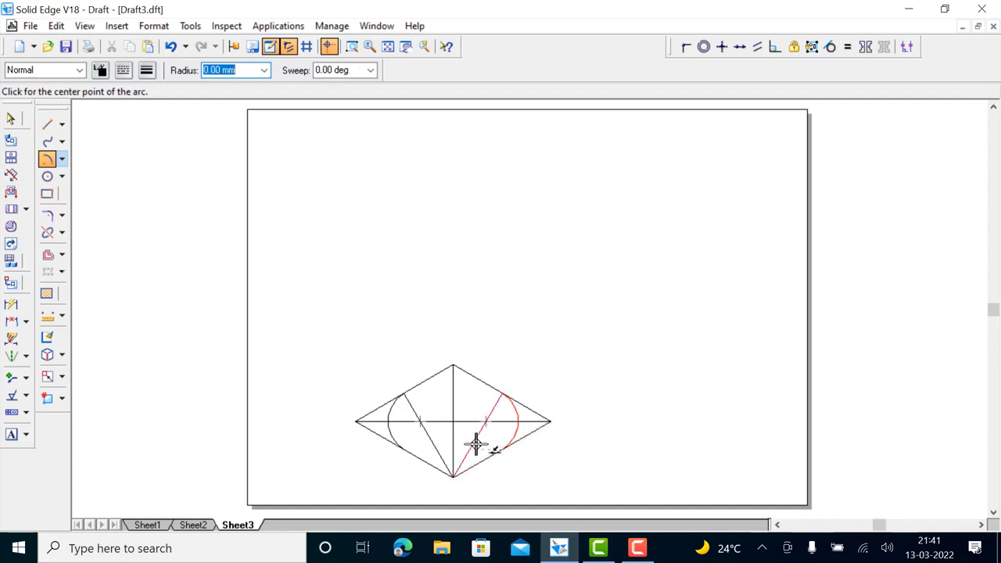
Step: Draw two arcs of about 52 mm radius centred on the bottom and top corners, joining the midpoints of the opposite sides
left_click(454, 477)
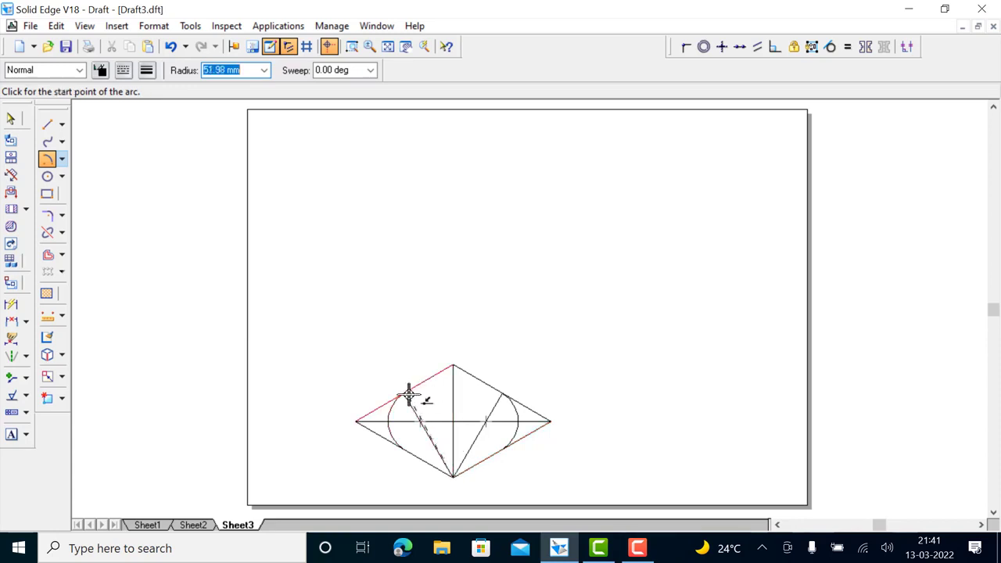
left_click(406, 394)
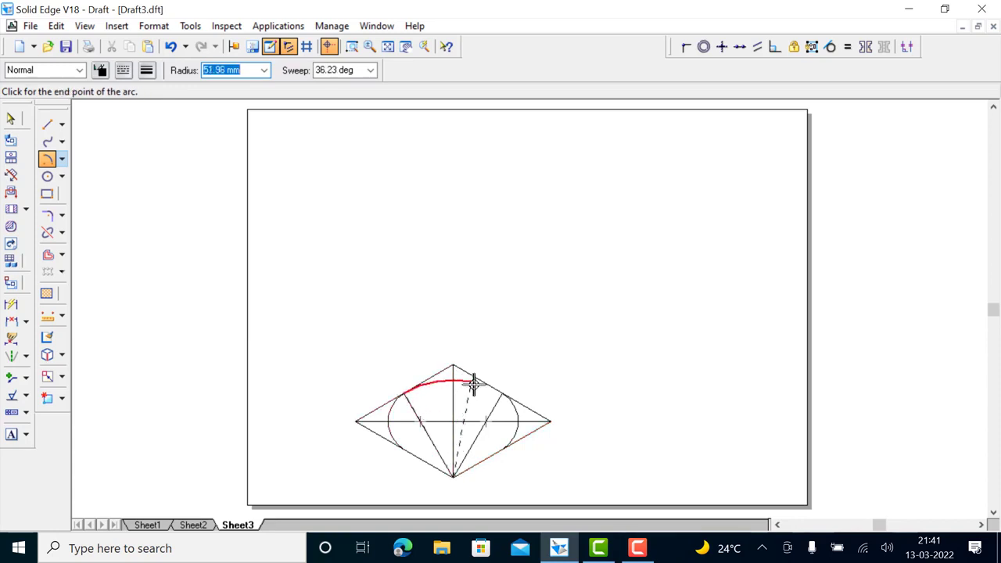
left_click(499, 394)
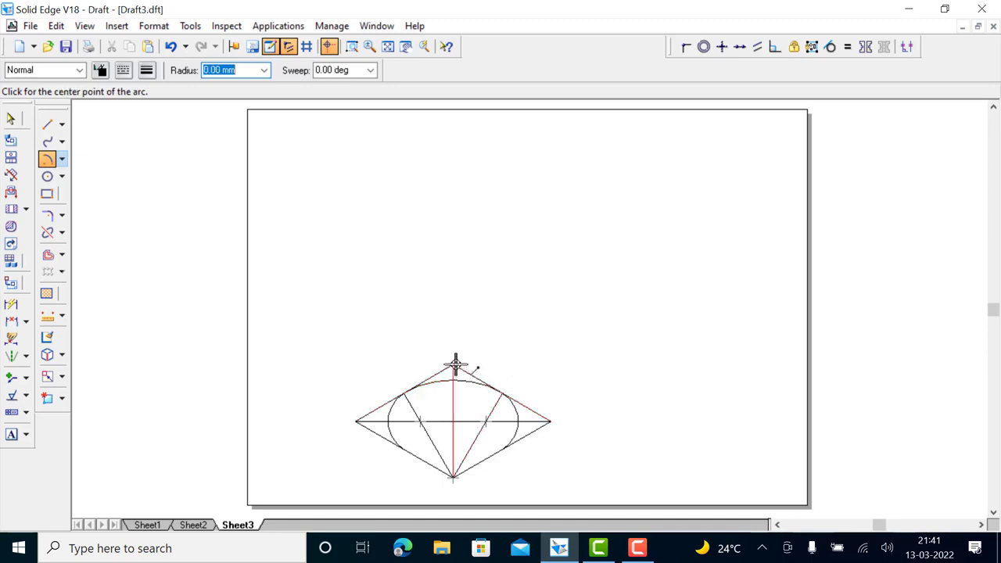
left_click(454, 365)
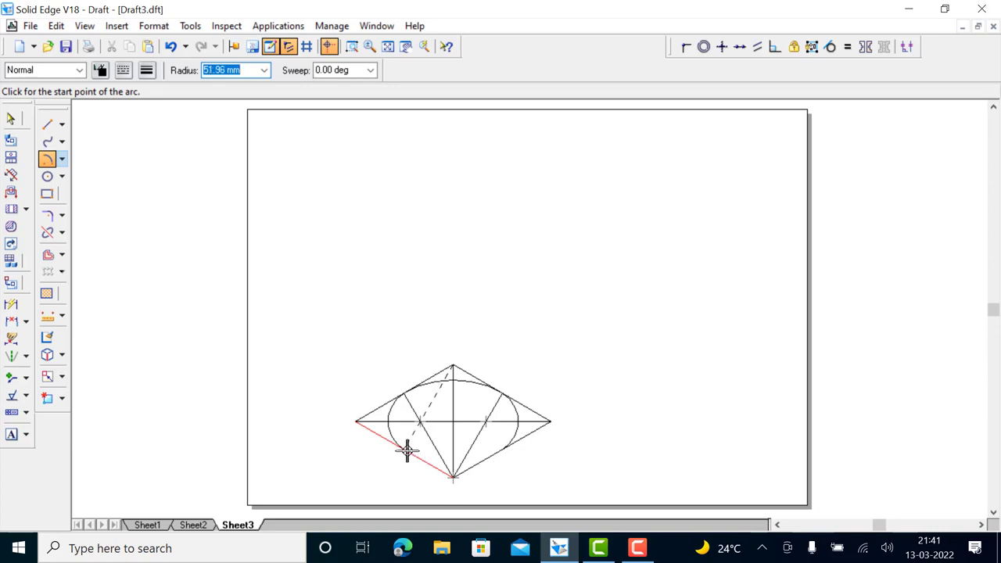
left_click(406, 452)
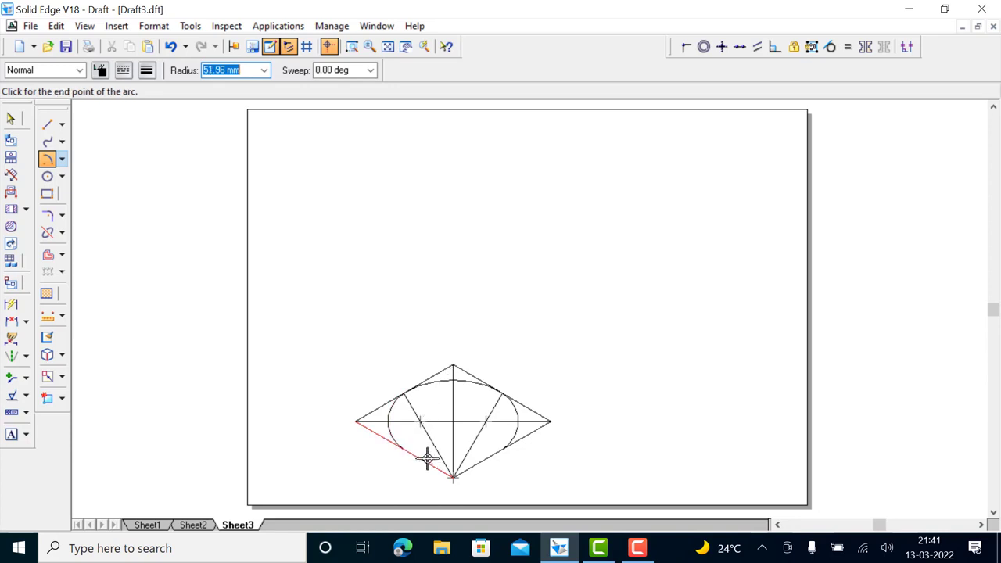
left_click(502, 450)
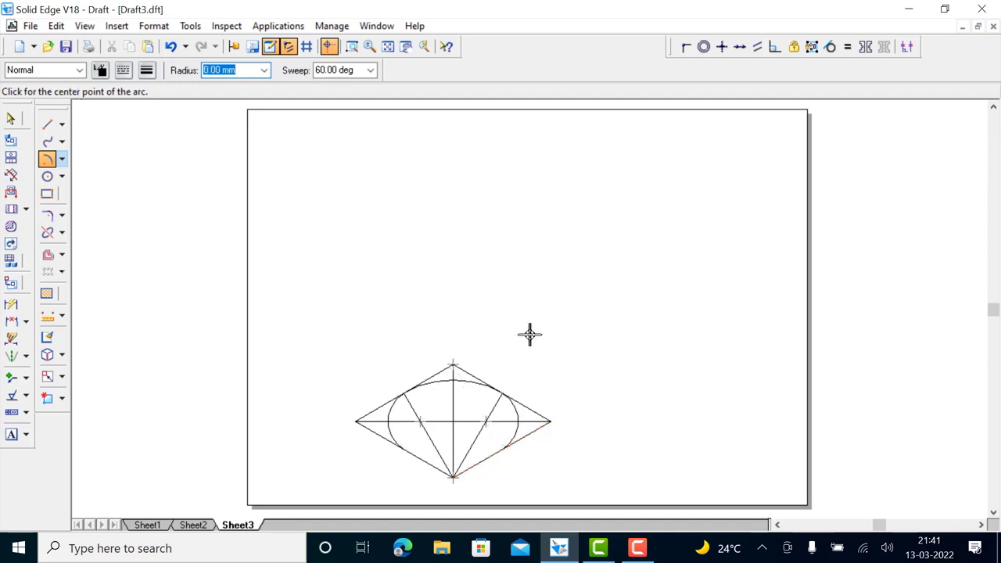
left_click(11, 120)
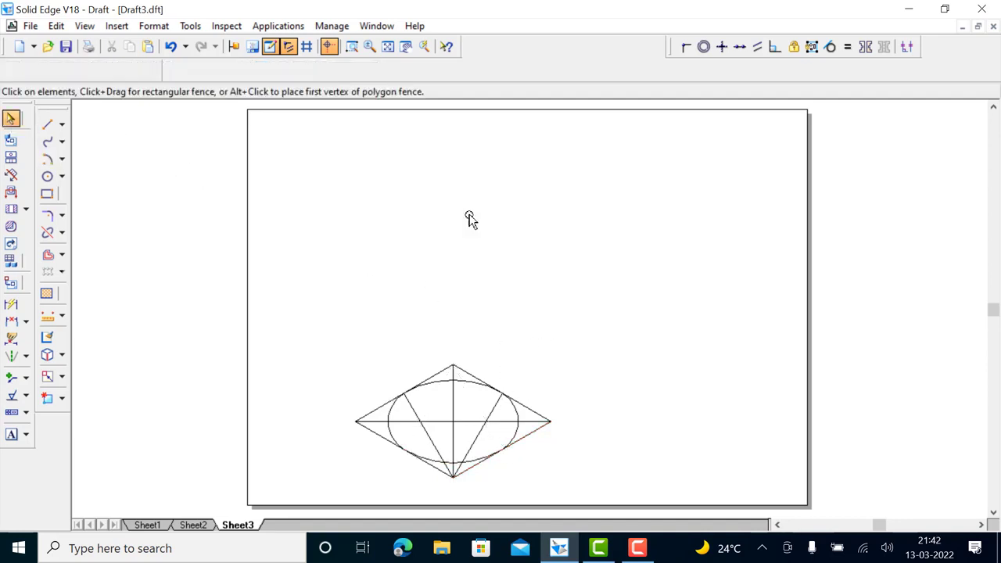
Step: Move the whole rhombus and isometric circle figure toward the middle of the sheet's width
key("ctrl+a")
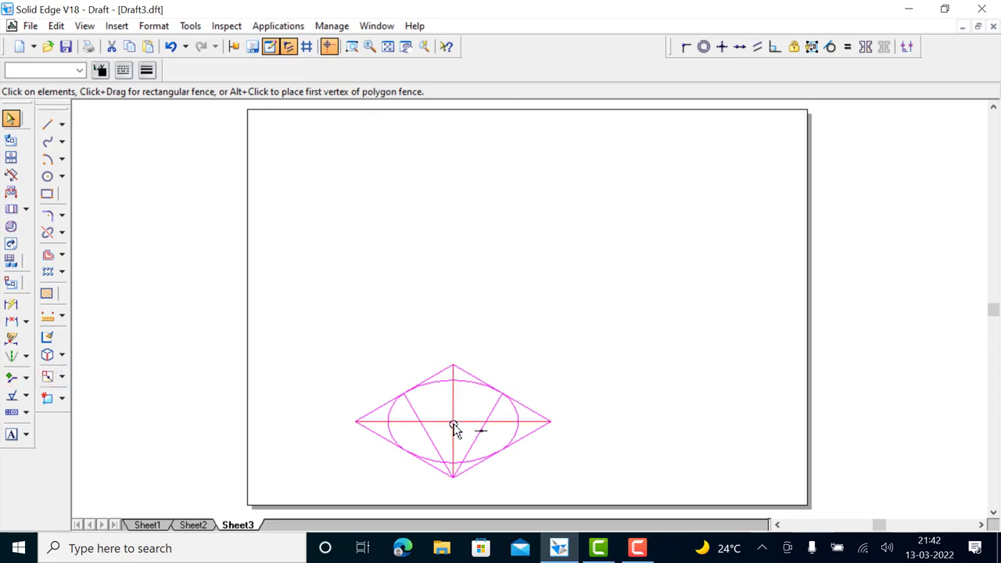
left_click_drag(454, 427, 499, 419, "ctrl")
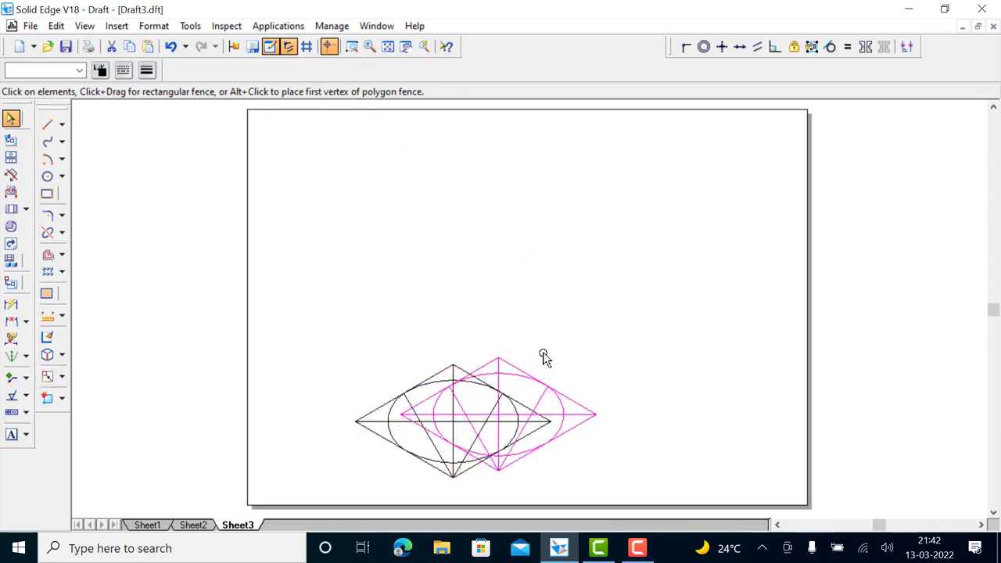
left_click_drag(545, 358, 535, 354)
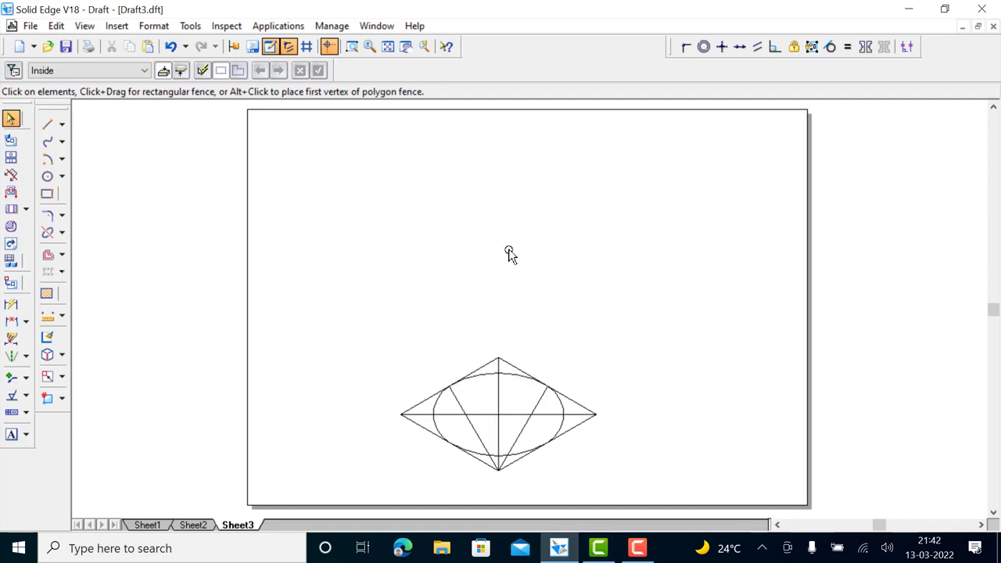
Step: Copy the whole figure 60 mm vertically upward, using the rhombus centre as the base point
mouse_move(459, 309)
left_mouse_down()
mouse_move(393, 342)
mouse_move(617, 486)
left_mouse_up()
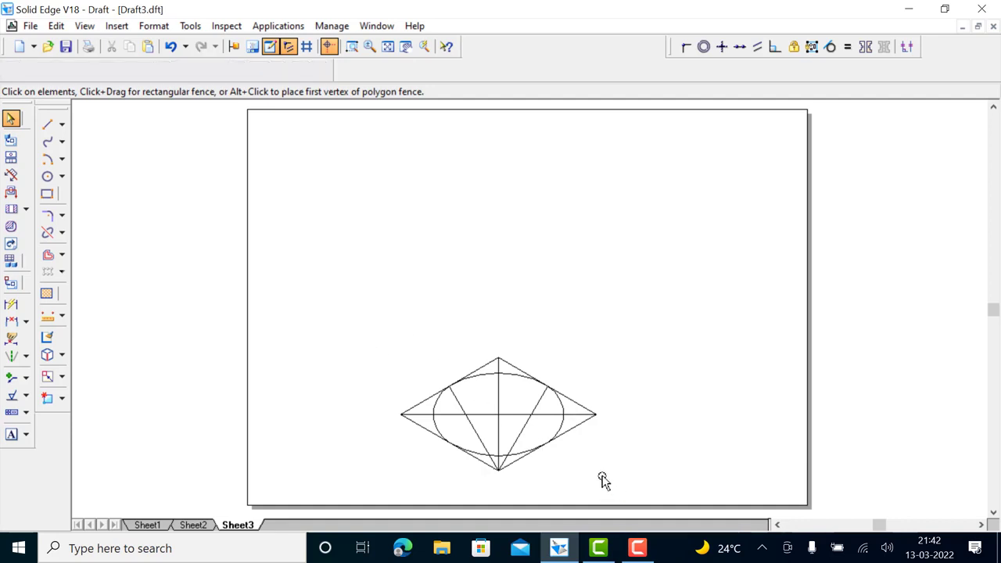
left_click(62, 378)
left_click(101, 379)
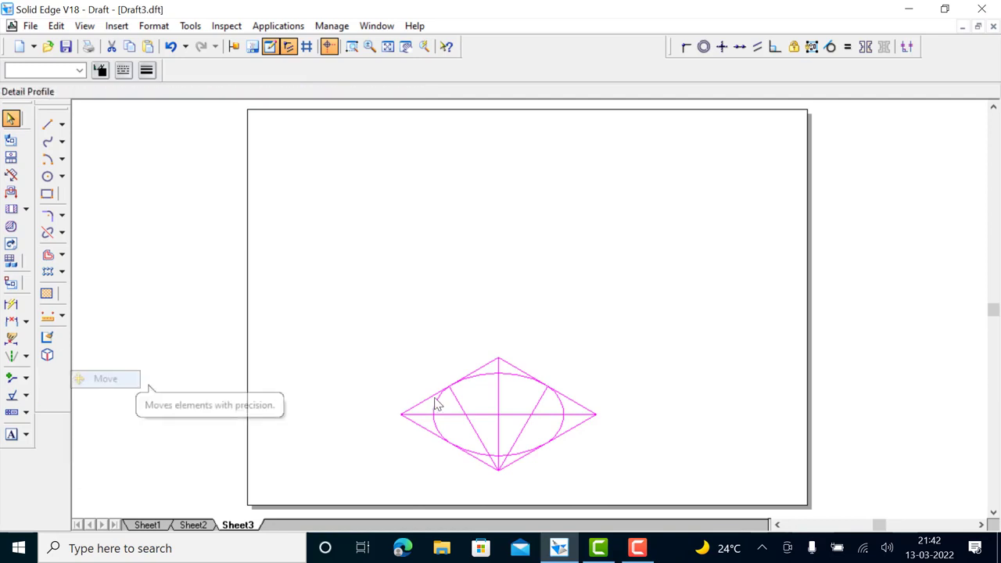
left_click(499, 413)
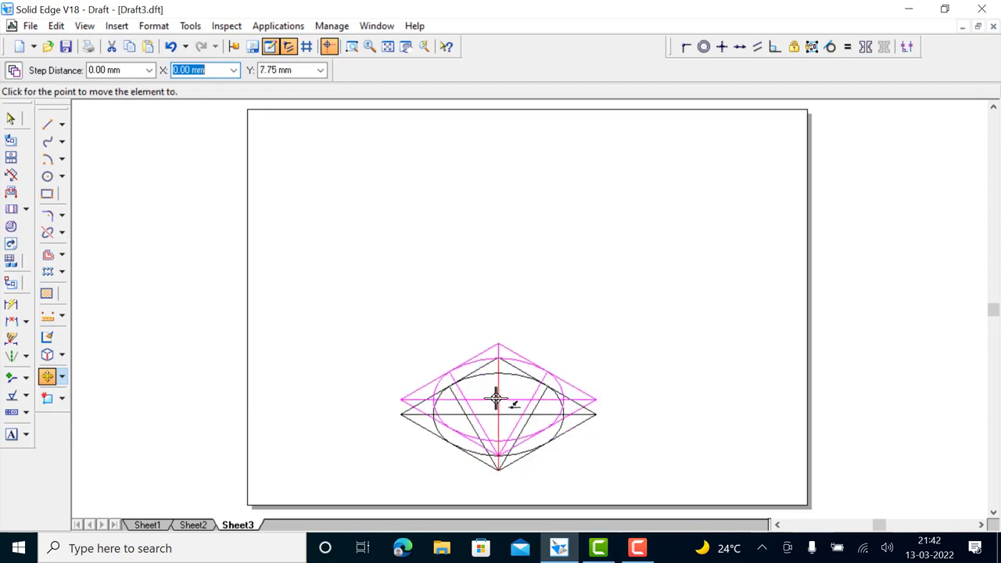
key("Tab")
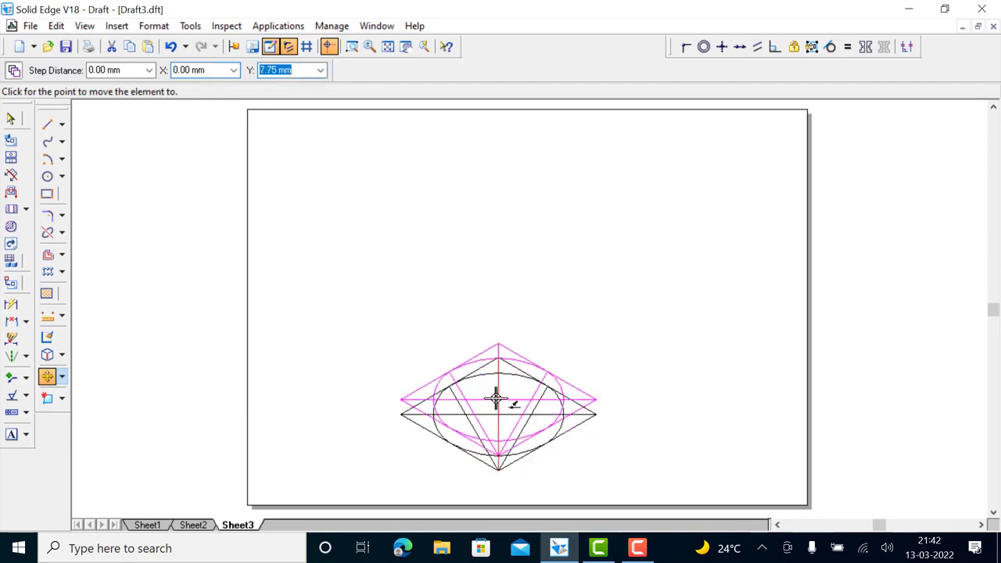
key("Tab")
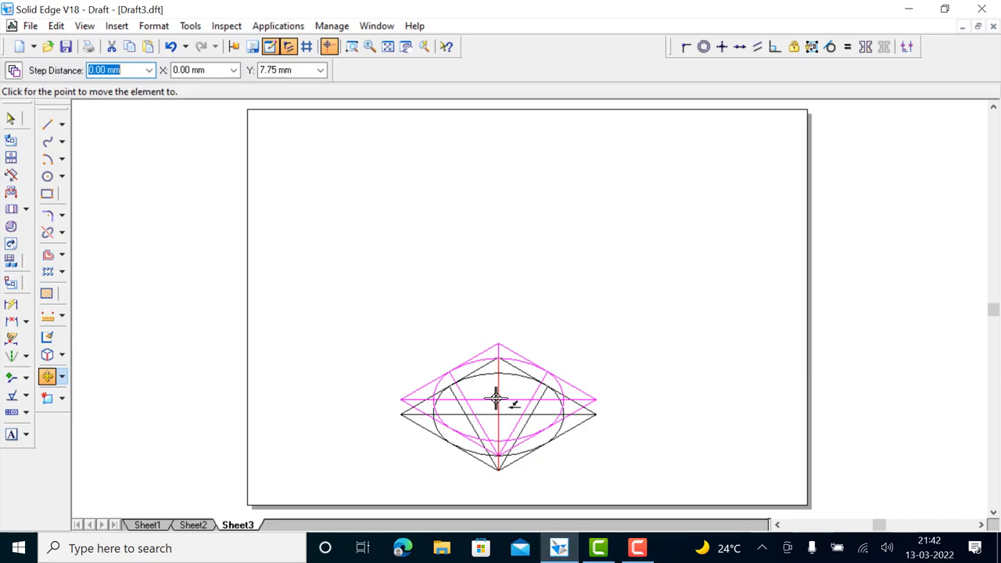
type("60")
key("Tab")
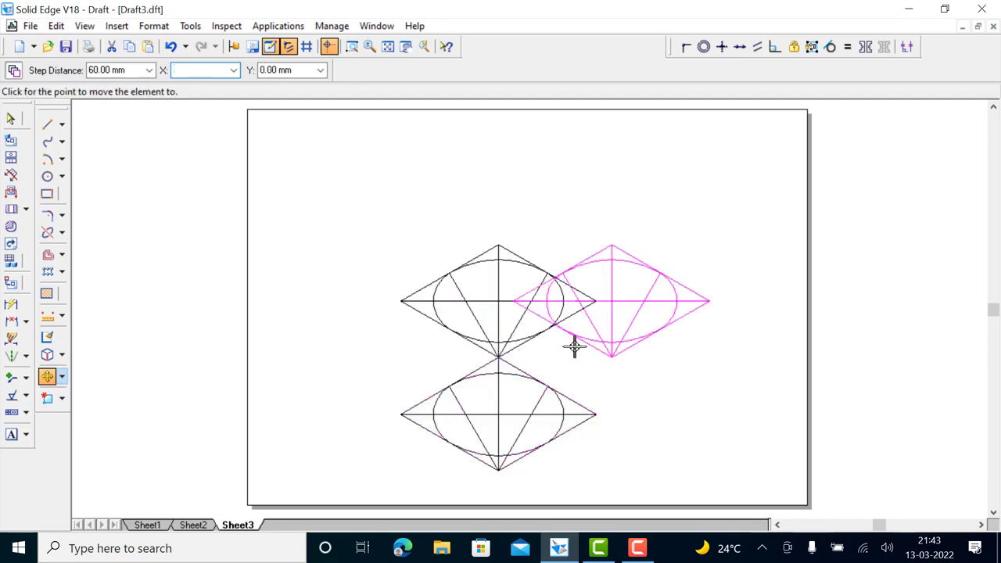
key("Escape")
Step: Scale the upper figure by a factor of 40/60 about its rhombus centre
left_click(536, 296)
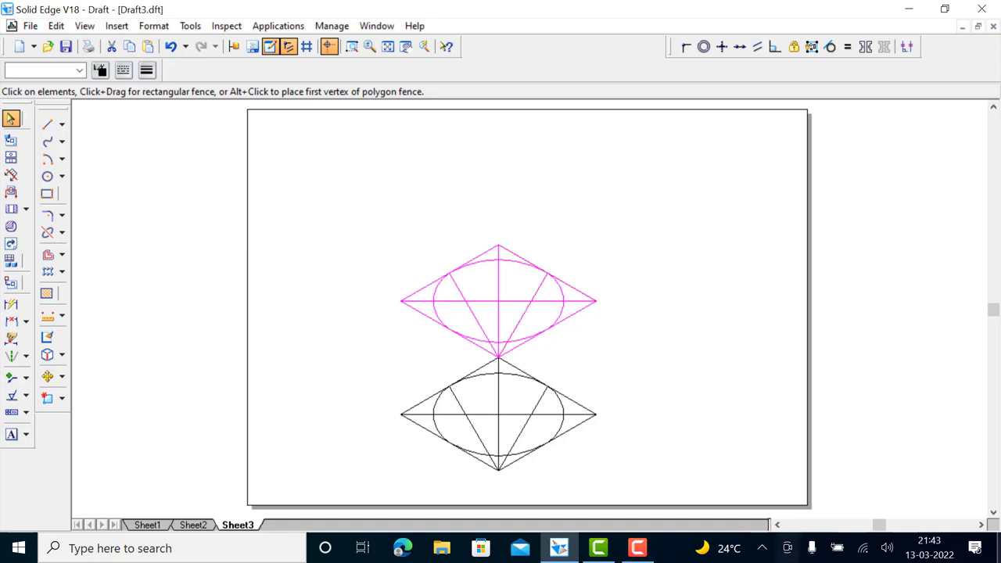
left_click(62, 377)
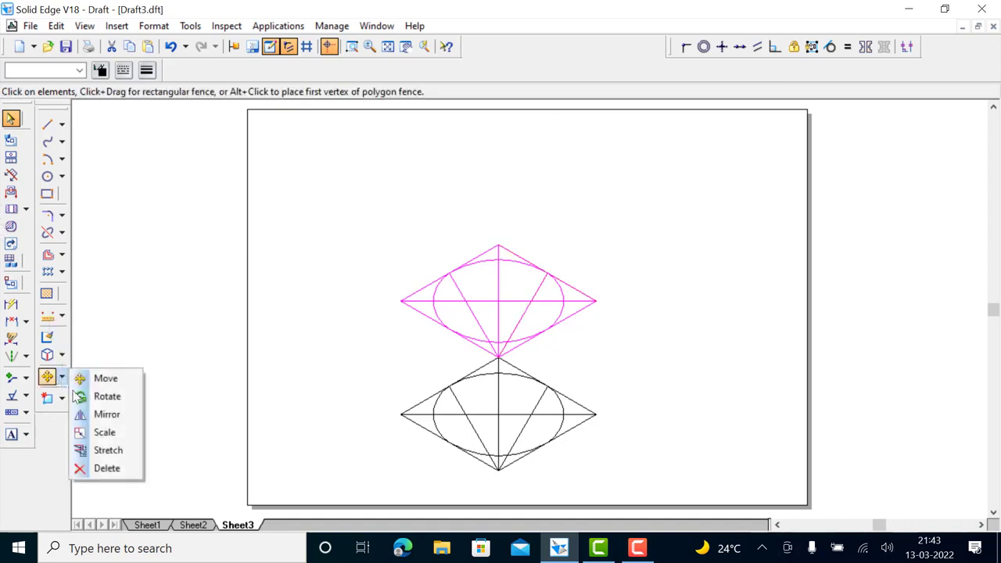
left_click(104, 432)
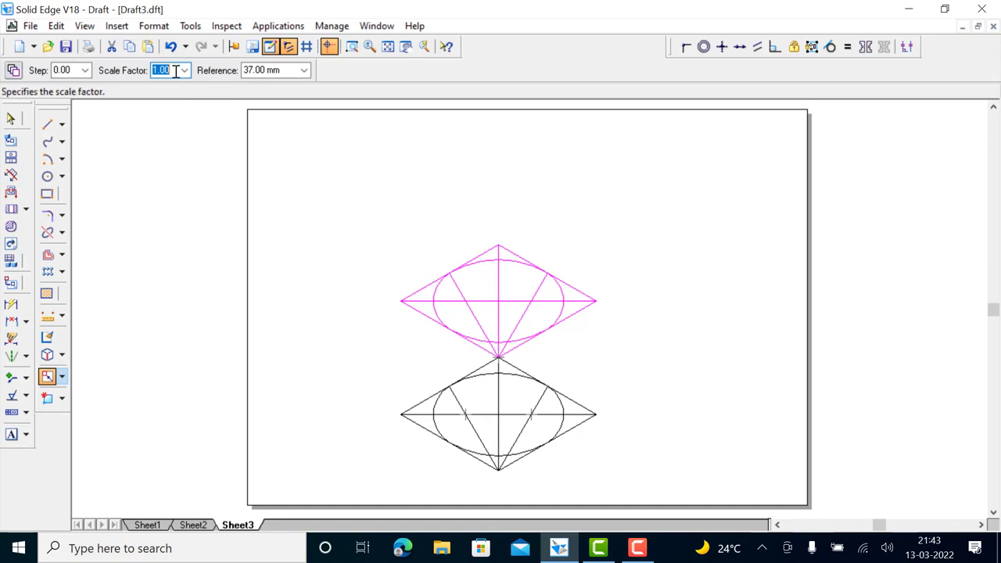
type("40/6")
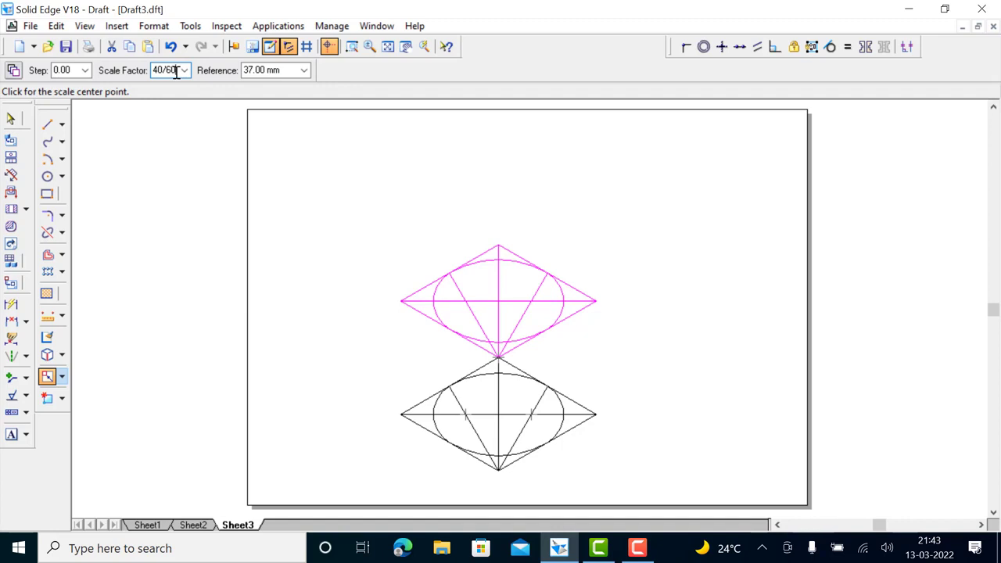
key("Tab")
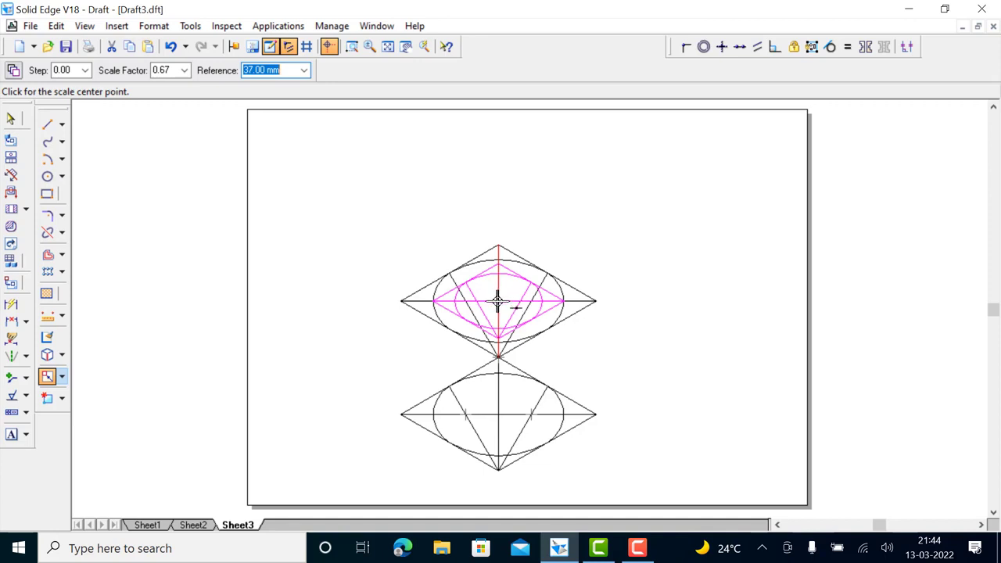
left_click(498, 300)
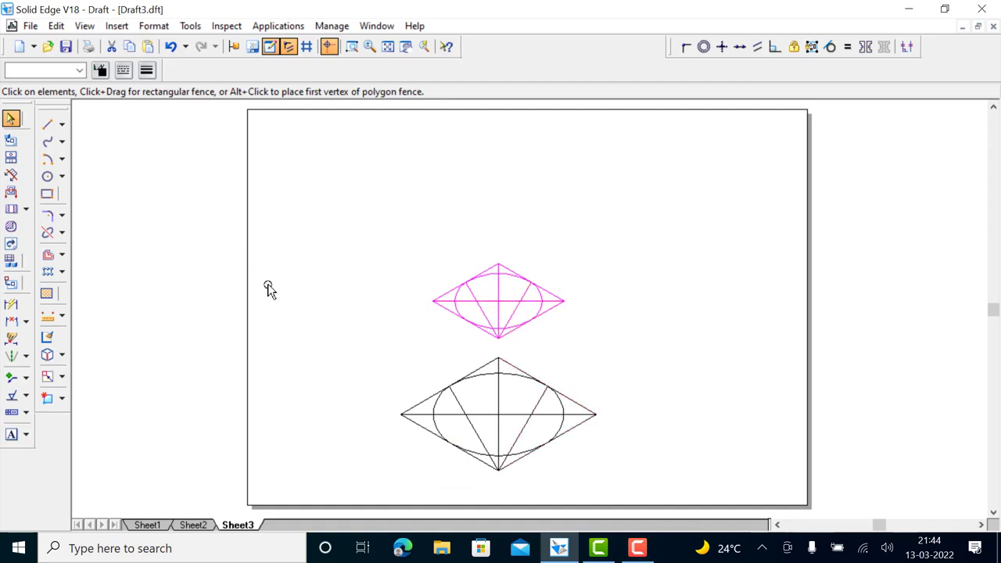
left_click(364, 271)
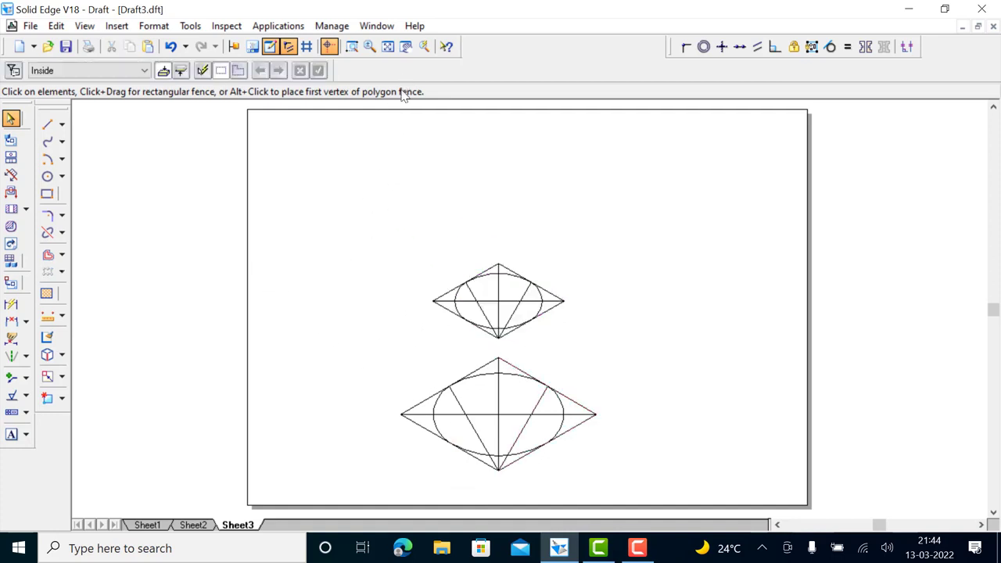
Step: Draw two slanted lines about 60 mm long, tangent to the upper and lower isometric circles on both sides
left_click(351, 46)
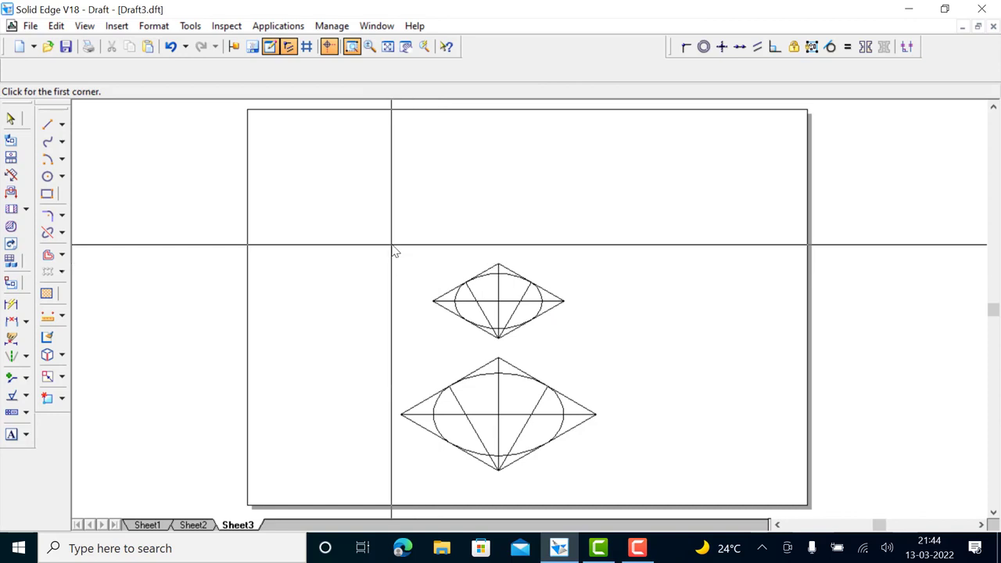
left_click_drag(390, 248, 618, 493)
right_click(668, 478)
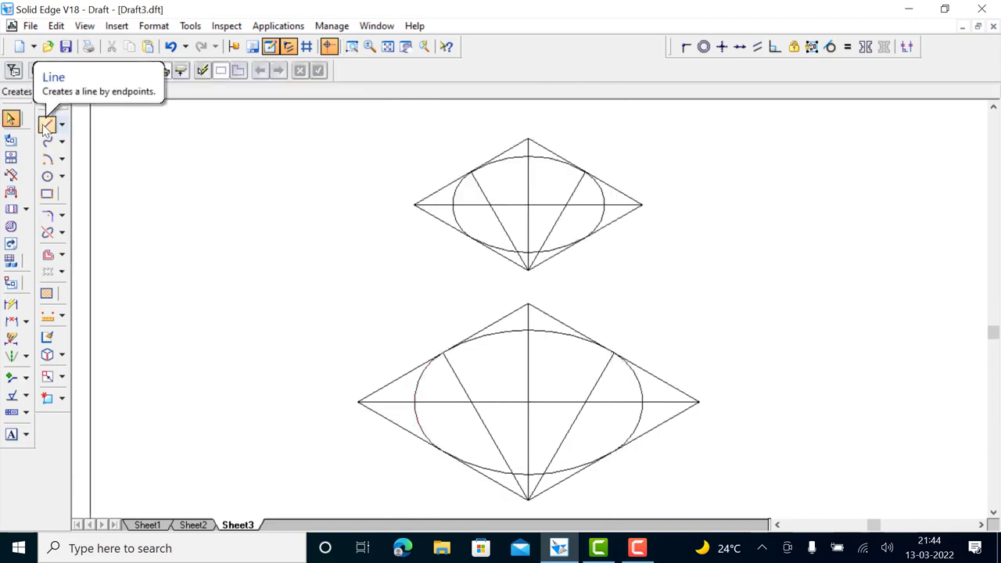
left_click(44, 127)
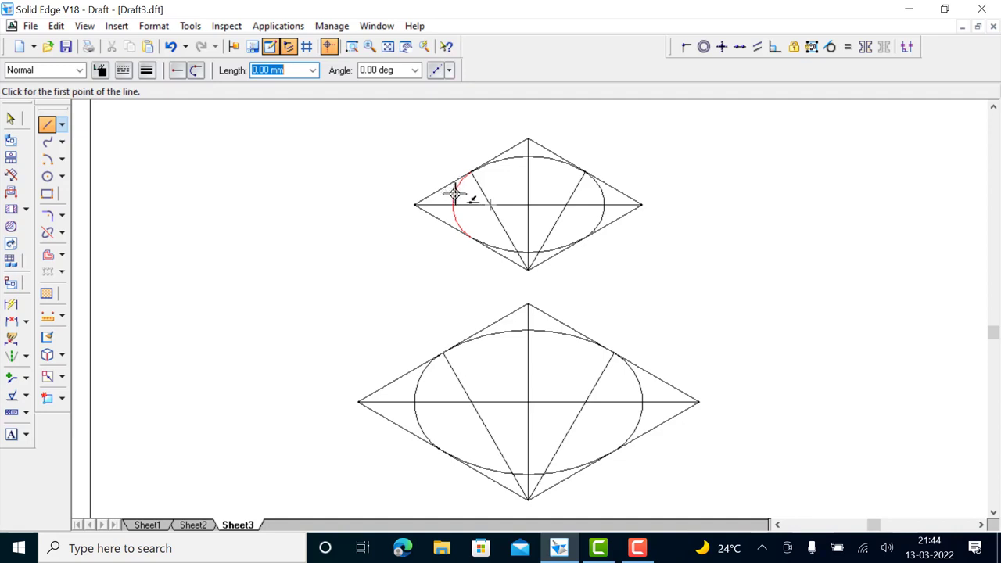
left_click(457, 191)
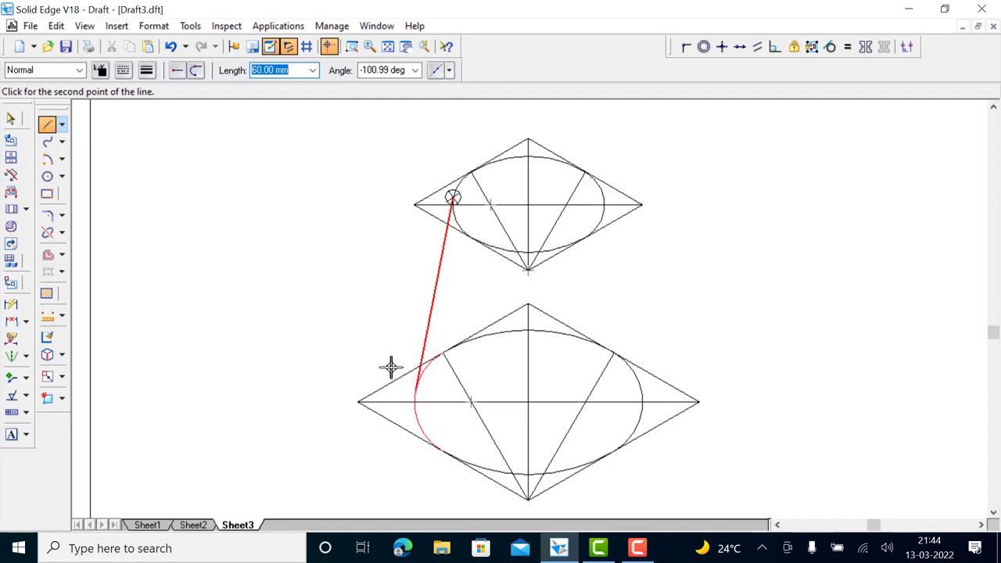
left_click(393, 366)
right_click(380, 271)
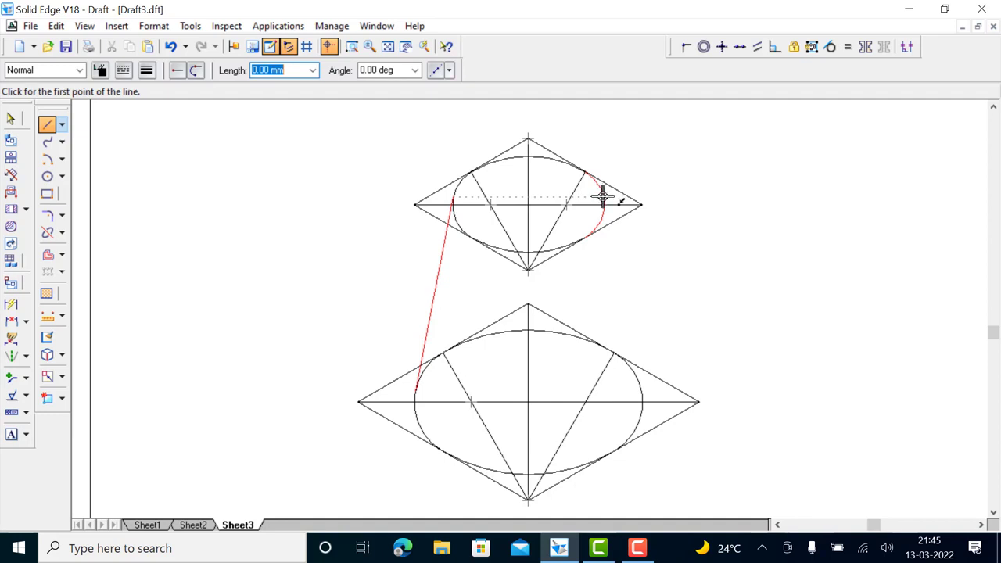
left_click(604, 197)
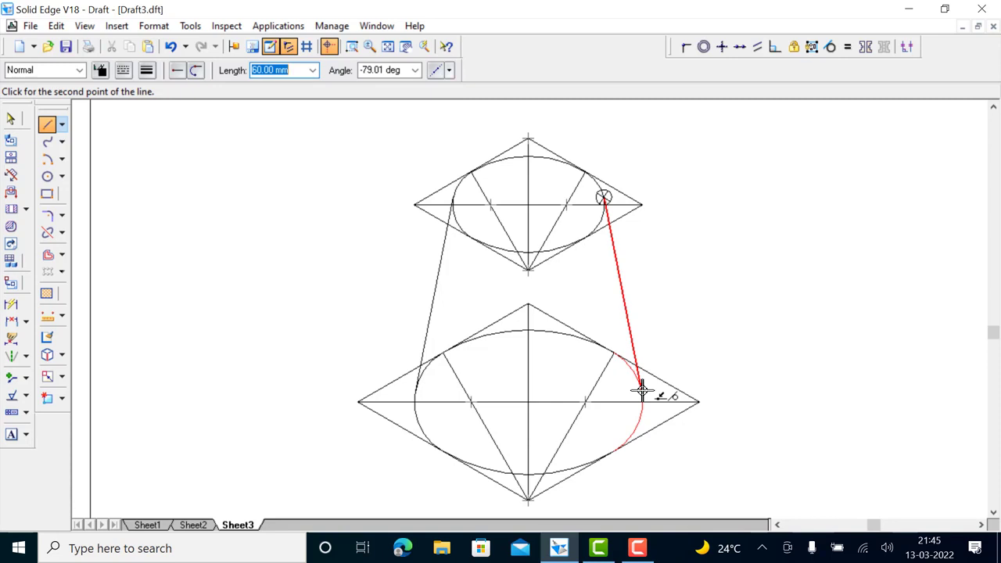
left_click(663, 303)
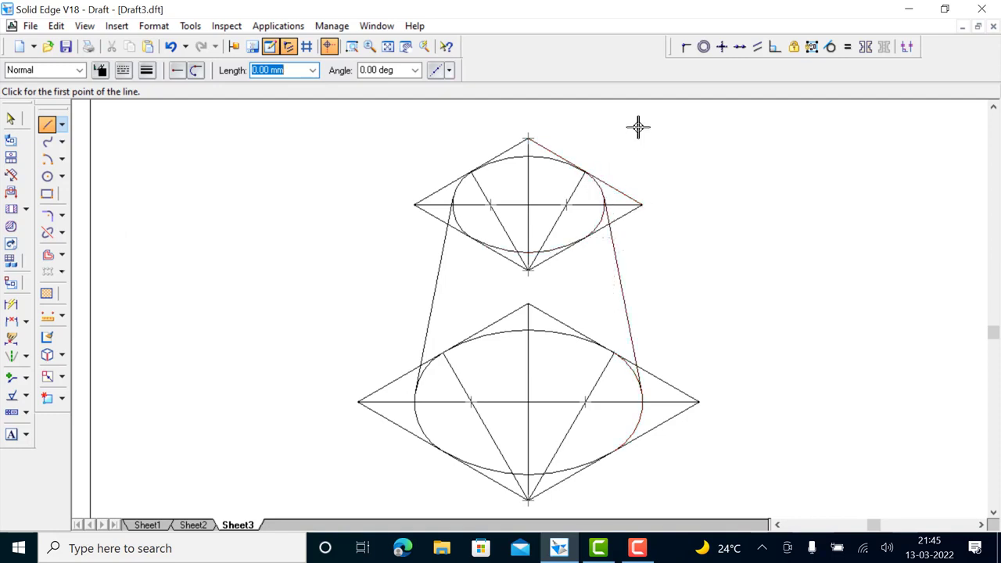
Step: Draw a 22.5 mm line vertically upward at 90 degrees from the upper rhombus's centre
left_click(388, 47)
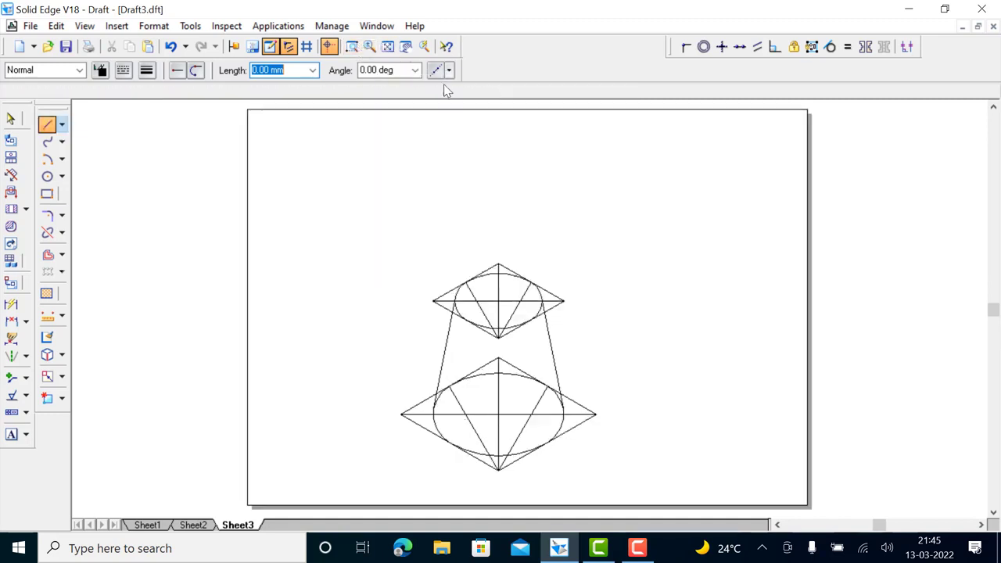
left_click(47, 126)
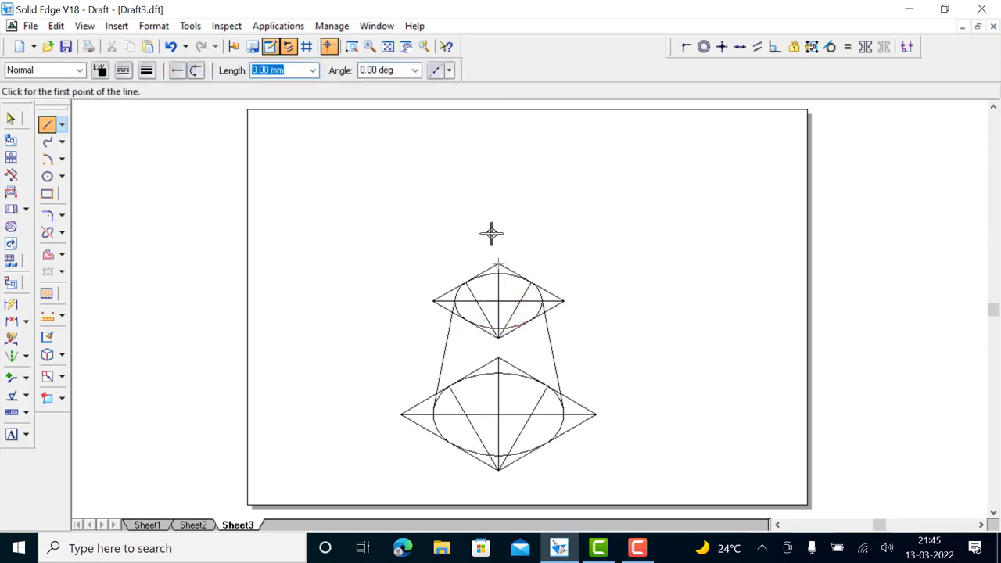
left_click(498, 300)
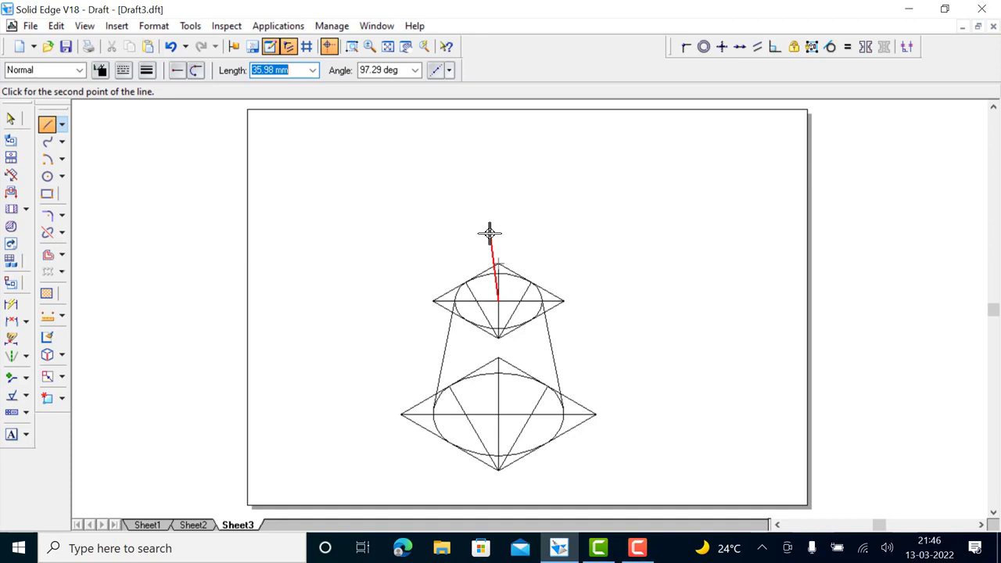
type("22.5")
key("Tab")
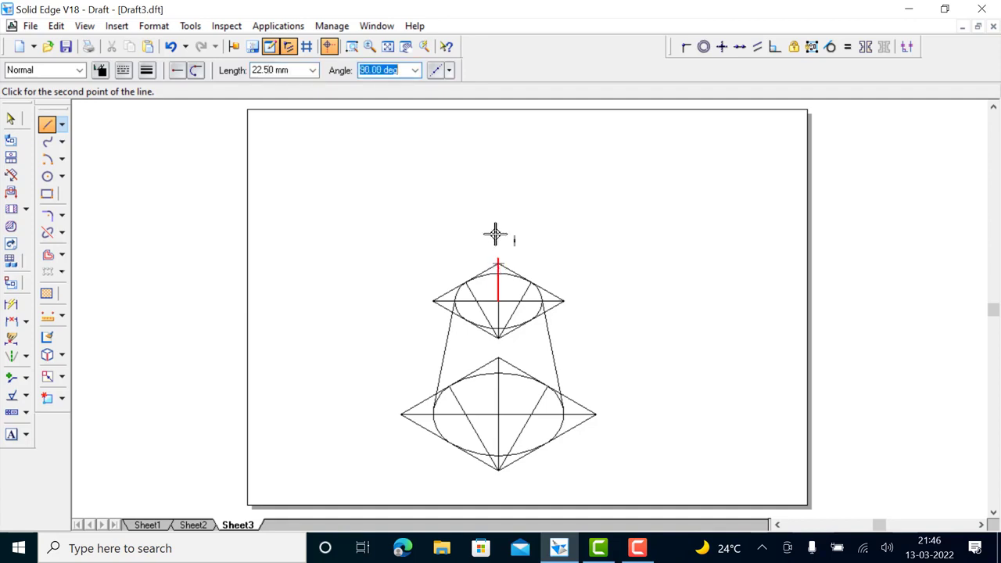
left_click(500, 238)
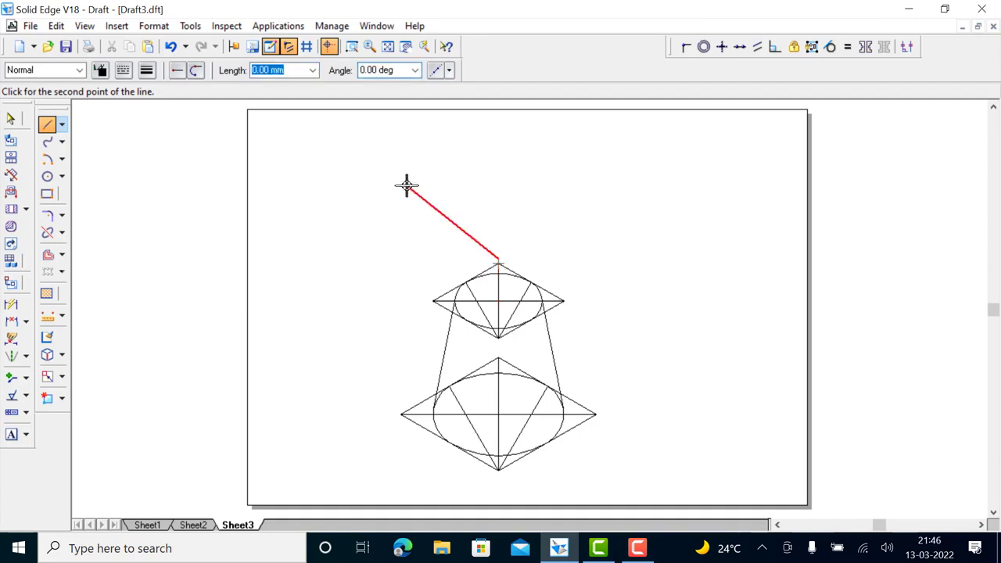
right_click(406, 186)
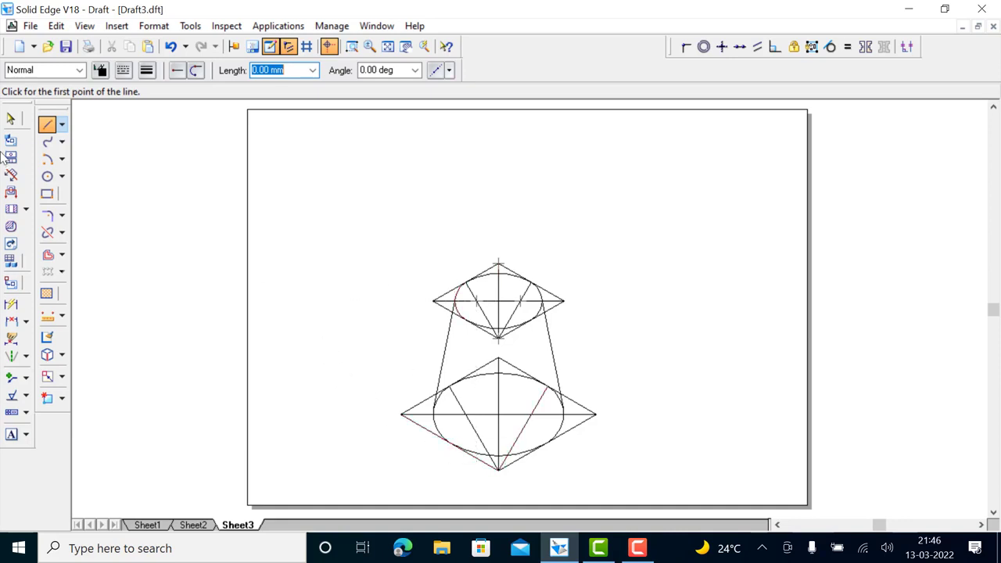
Step: Scale the entire drawing by a factor of 0.82 about the lower rhombus's bottom corner
left_click(10, 118)
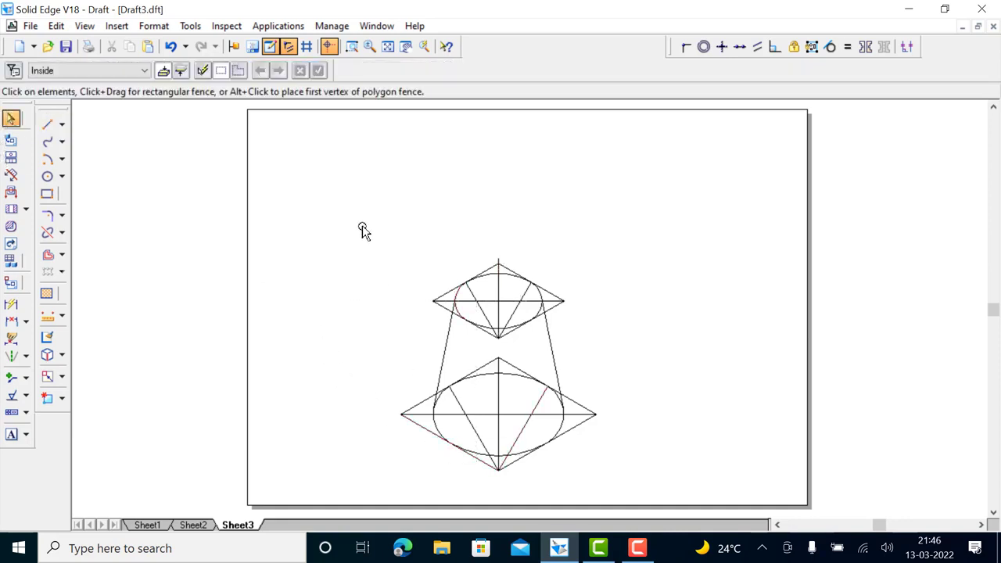
mouse_move(362, 228)
left_mouse_down()
mouse_move(595, 426)
mouse_move(613, 480)
mouse_move(630, 490)
left_mouse_up()
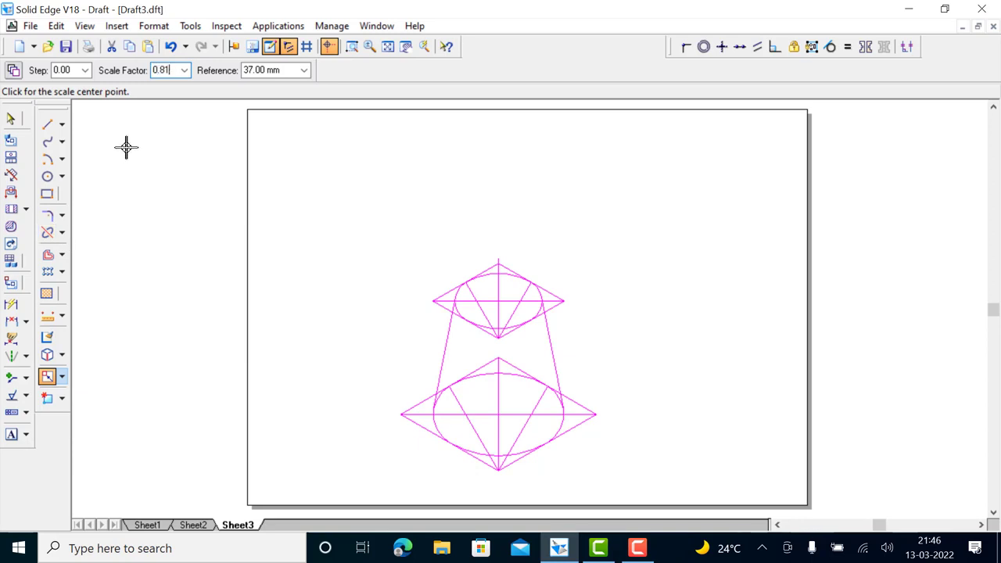
key("Tab")
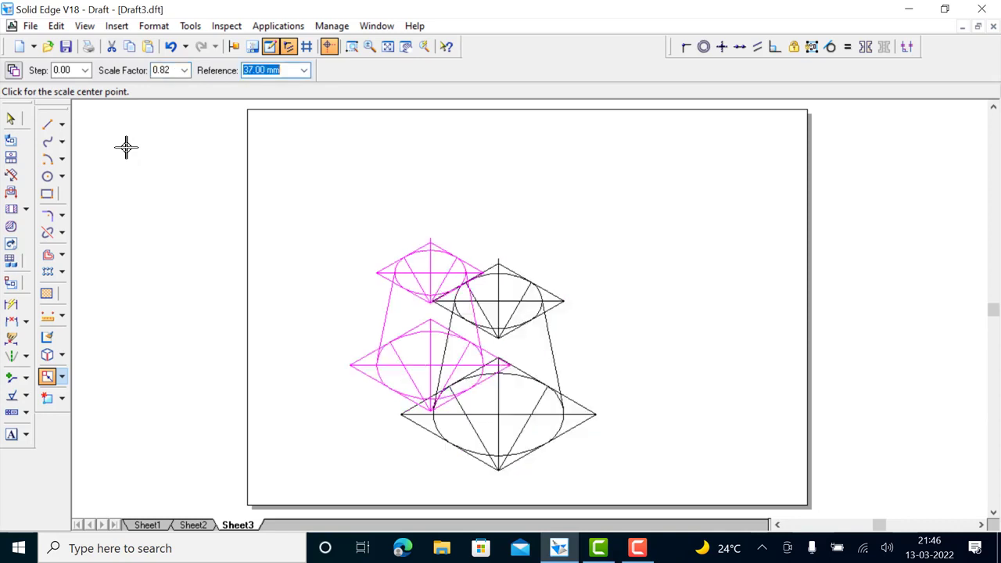
left_click(499, 467)
key("Escape")
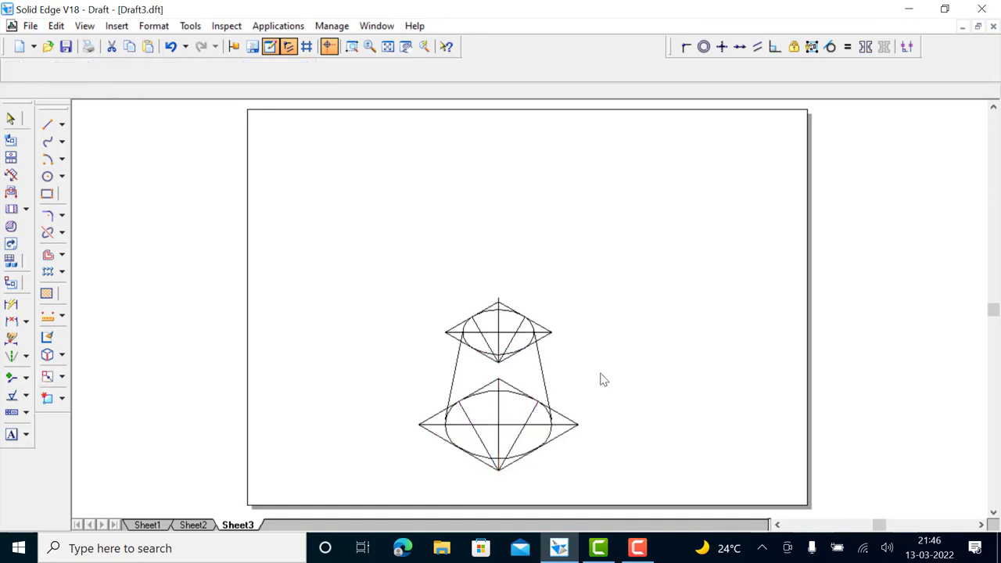
Step: Draw a 45 mm diameter circle centred on the upper end of the vertical line above the upper rhombus
key("ctrl+a")
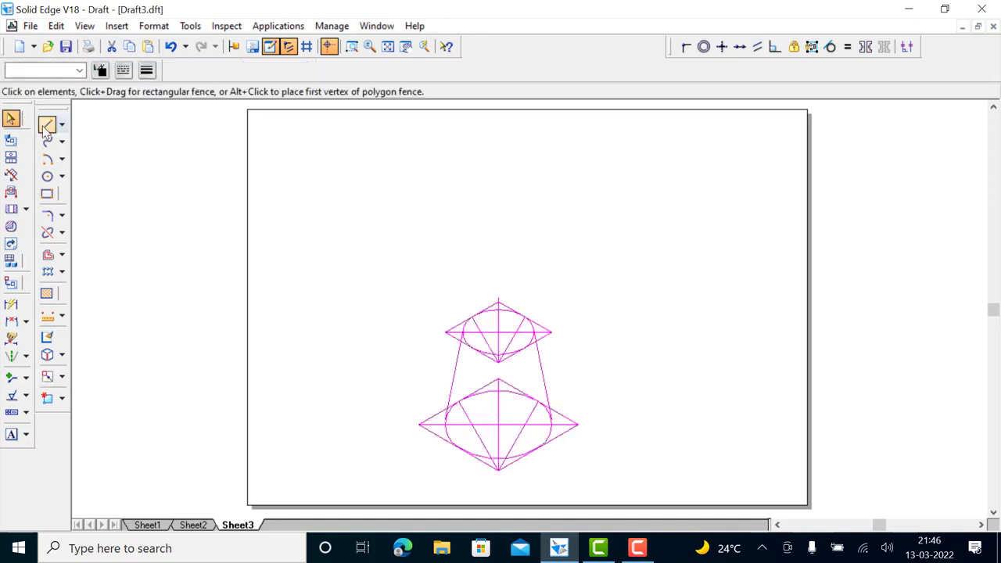
left_click(47, 176)
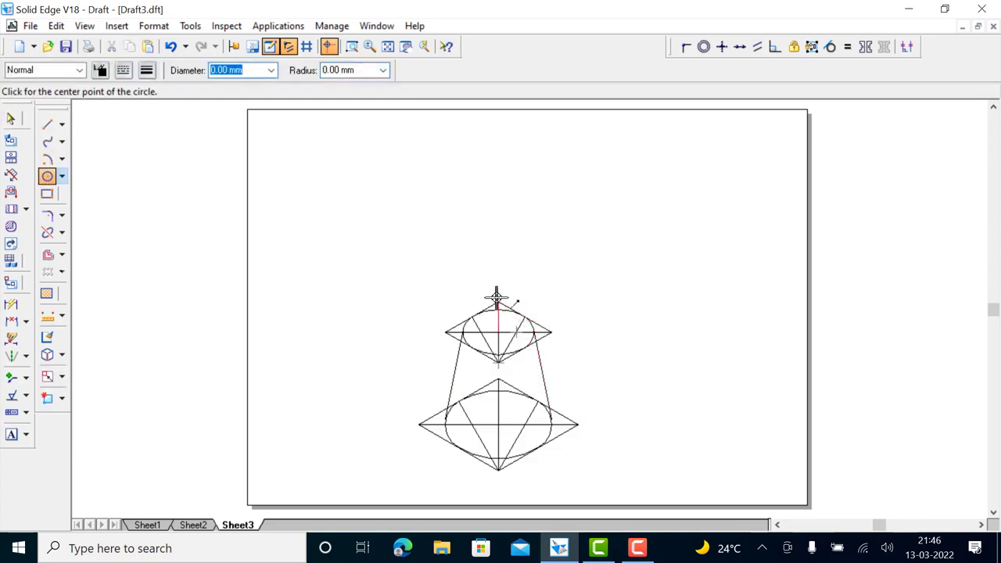
left_click(499, 298)
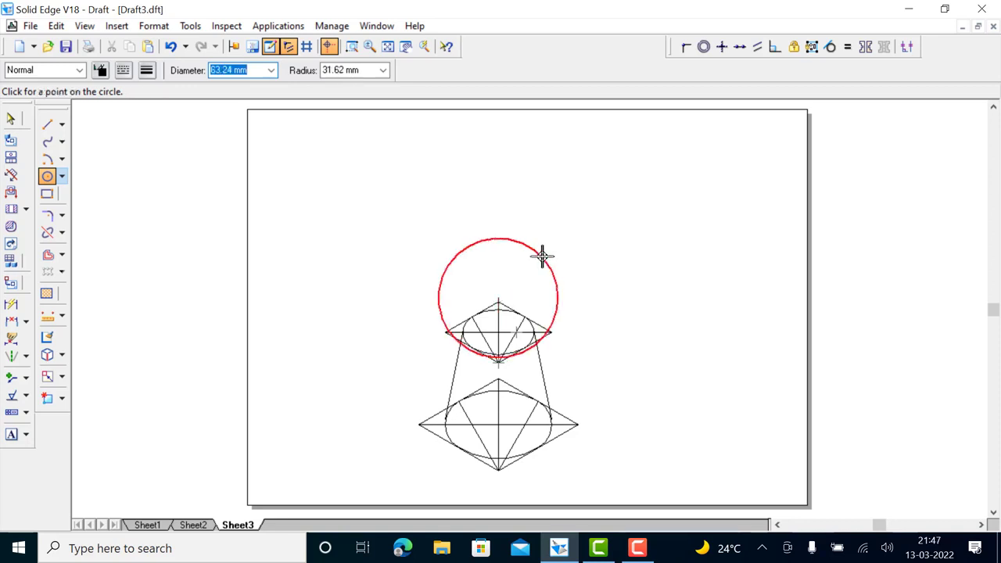
type("45")
key("Return")
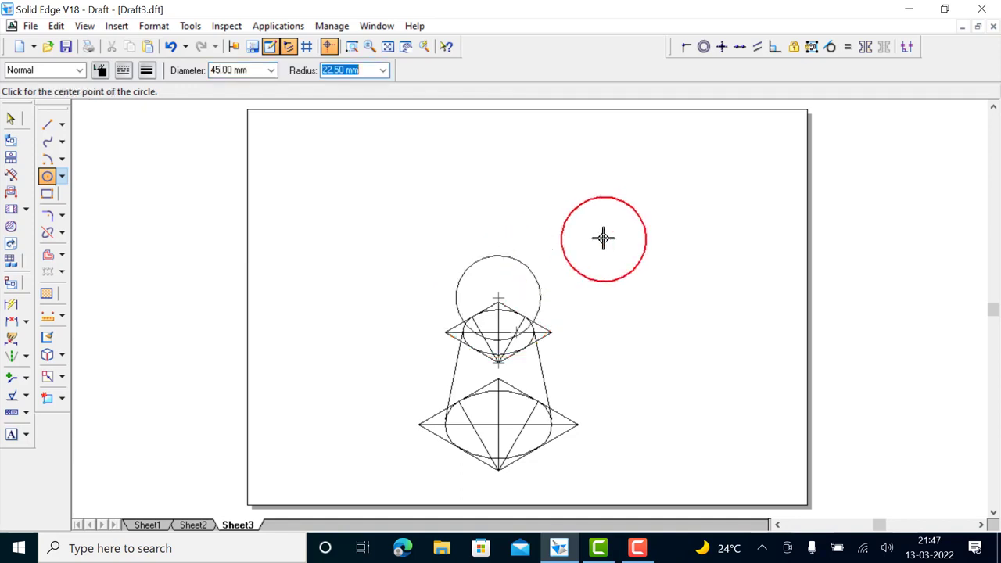
Step: Split the left and right side arcs of the upper isometric circle where the 45 mm circle crosses them
left_click(351, 46)
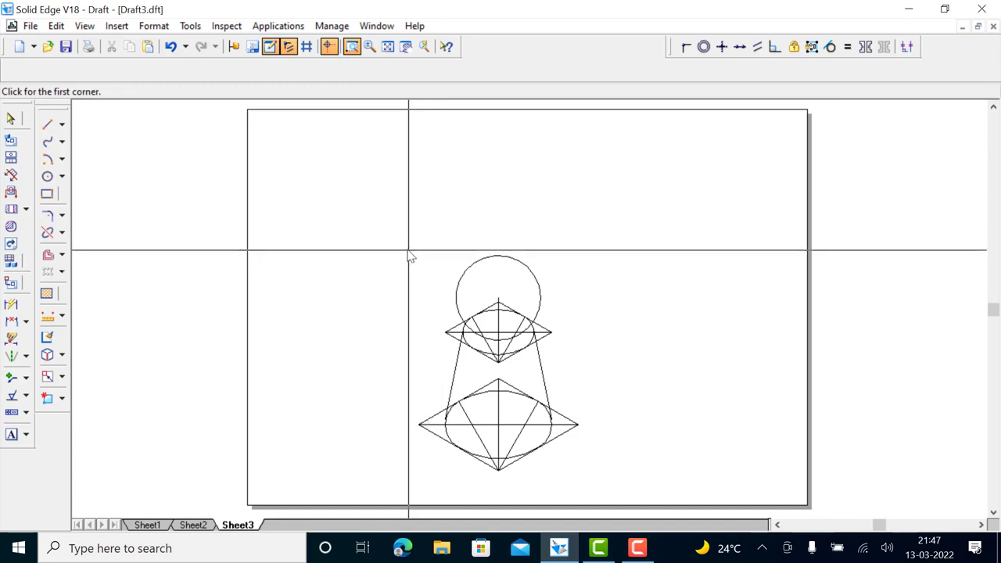
mouse_move(404, 248)
left_mouse_down()
mouse_move(617, 494)
mouse_move(592, 482)
left_mouse_up()
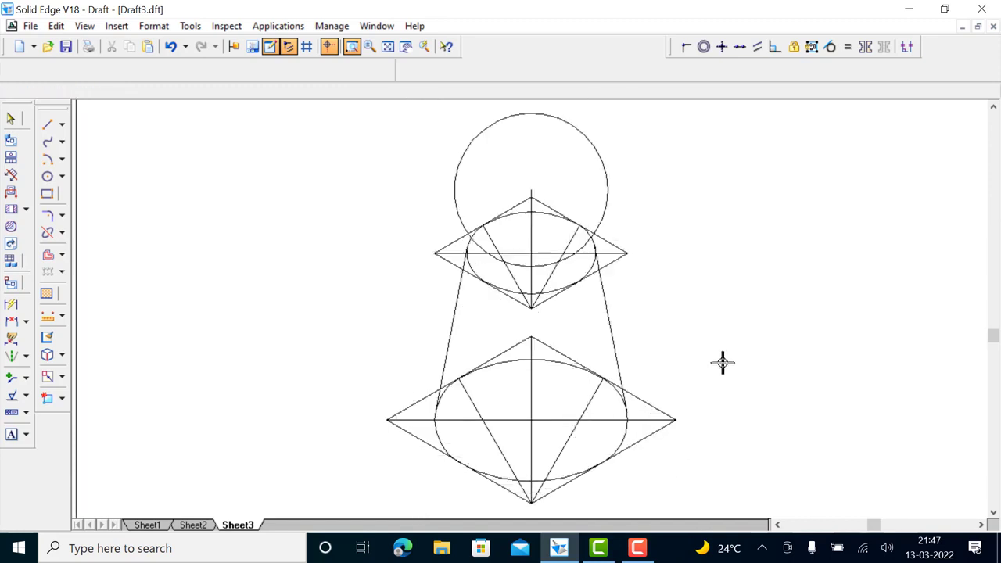
key("c")
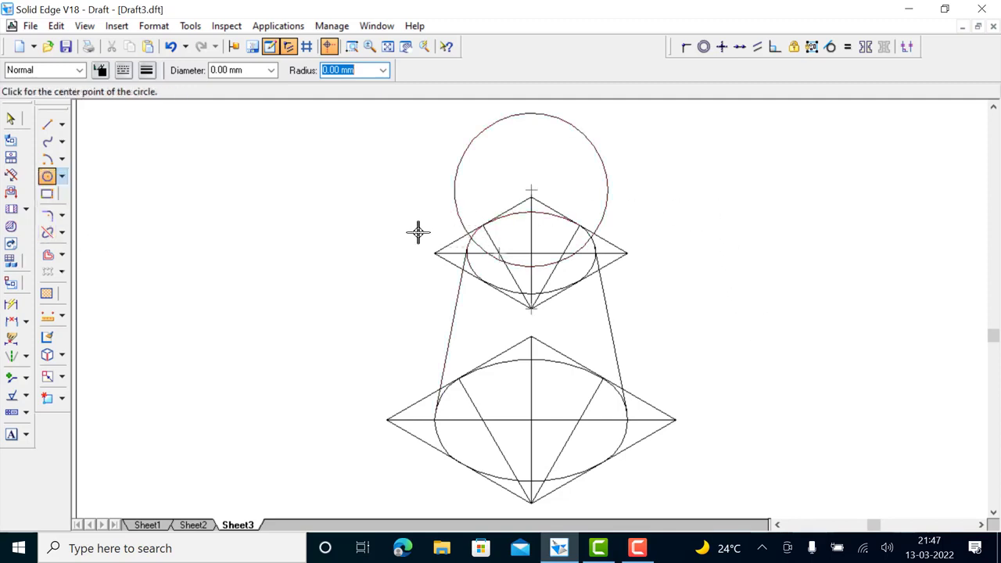
left_click(48, 233)
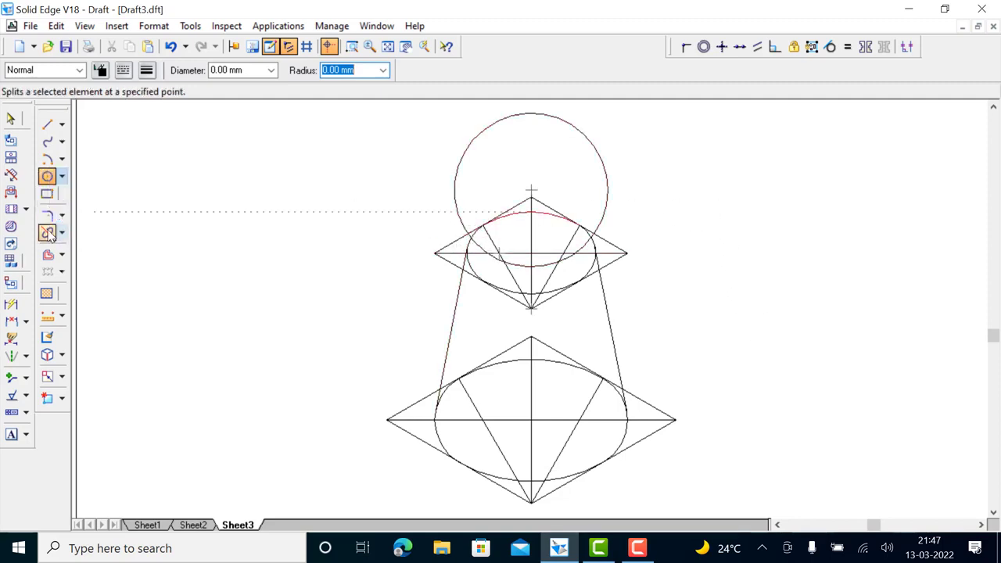
left_click(470, 266)
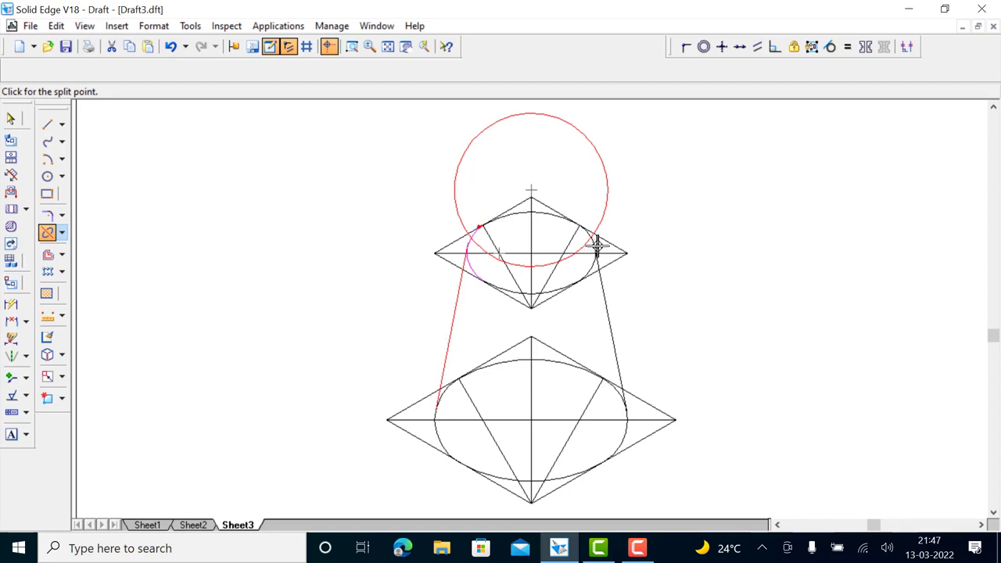
right_click(820, 252)
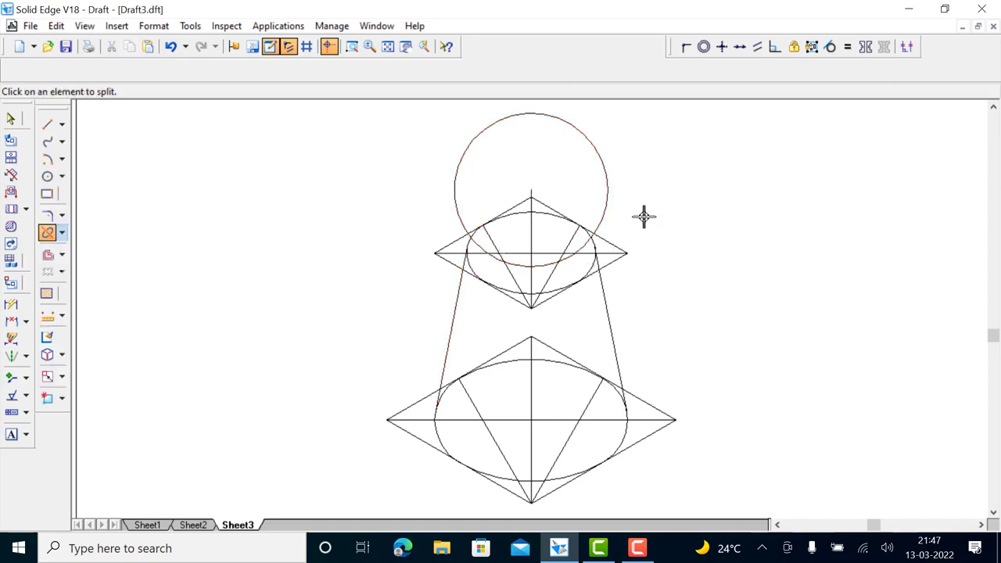
left_click(585, 243)
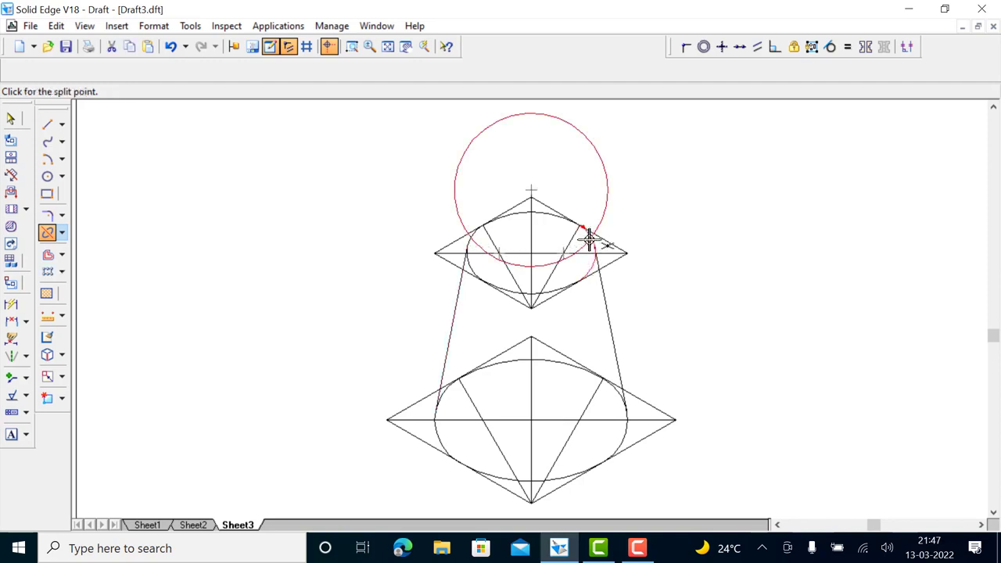
right_click(531, 316)
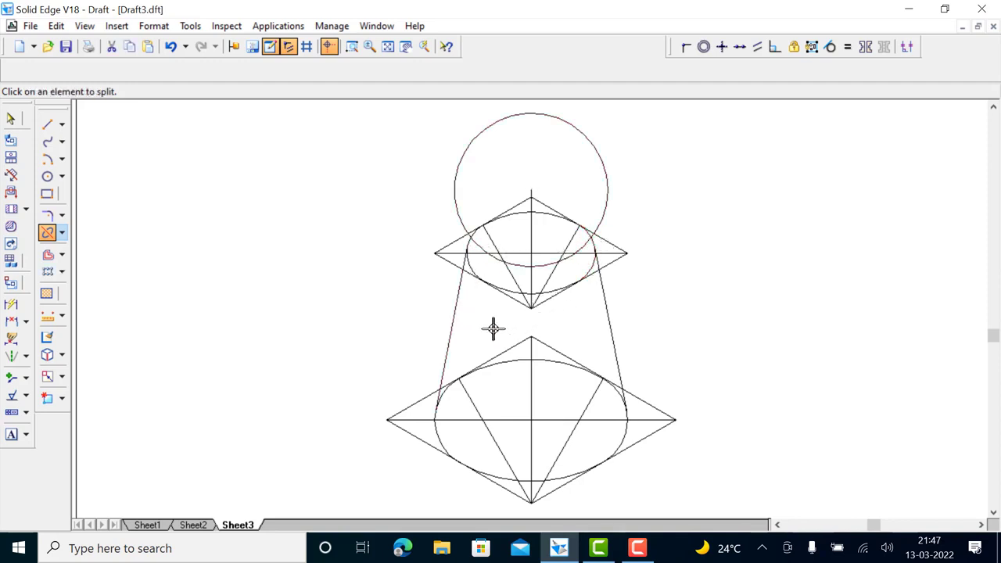
Step: Split the left and right side arcs of the lower isometric circle where the slanted lines touch them
left_click(438, 440)
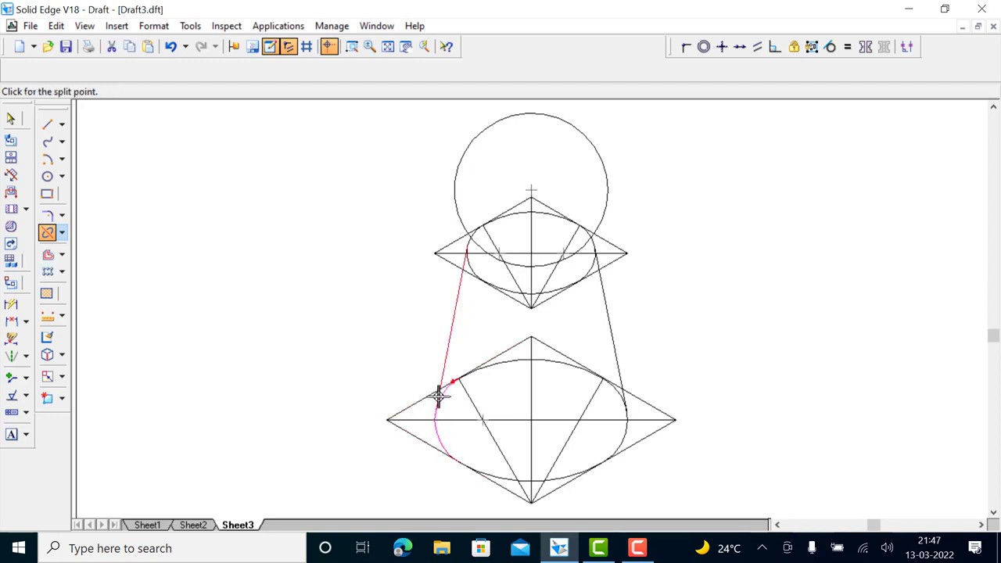
left_click(623, 436)
left_click(623, 440)
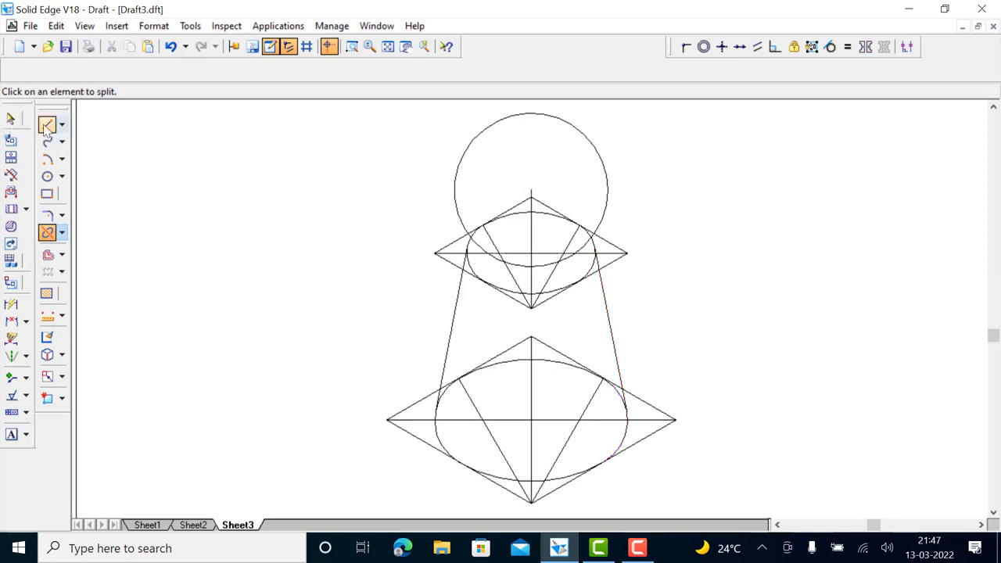
Step: Apply the Visible line style to the full circle, both slanted lines and the outer lower arcs of both isometric circles
left_click(11, 119)
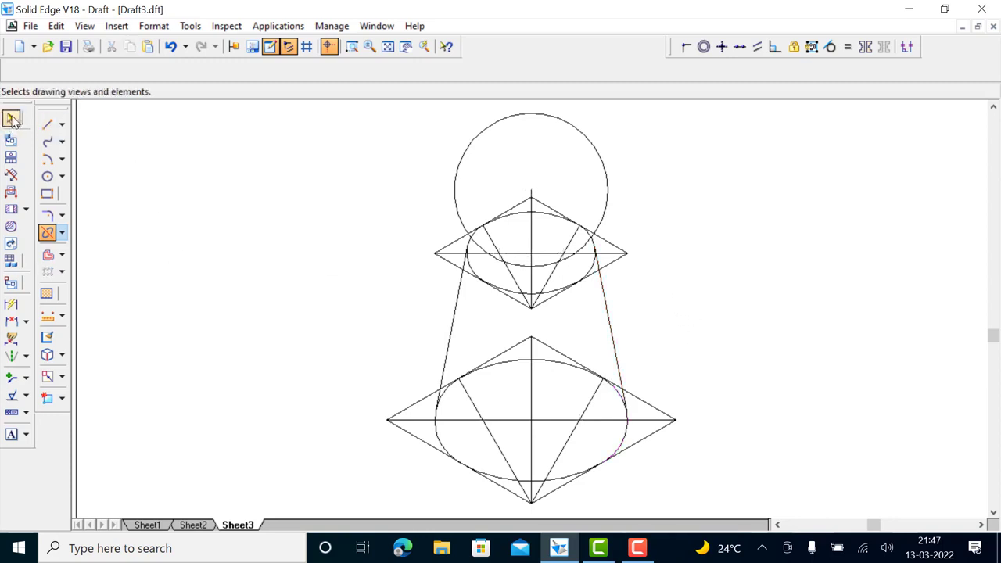
left_click(443, 445)
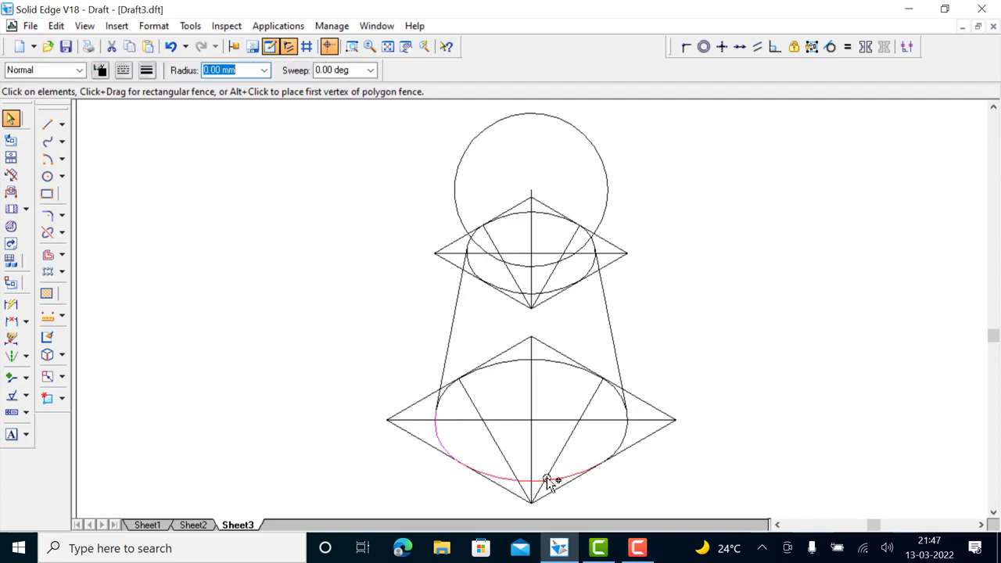
left_click(614, 342, "ctrl")
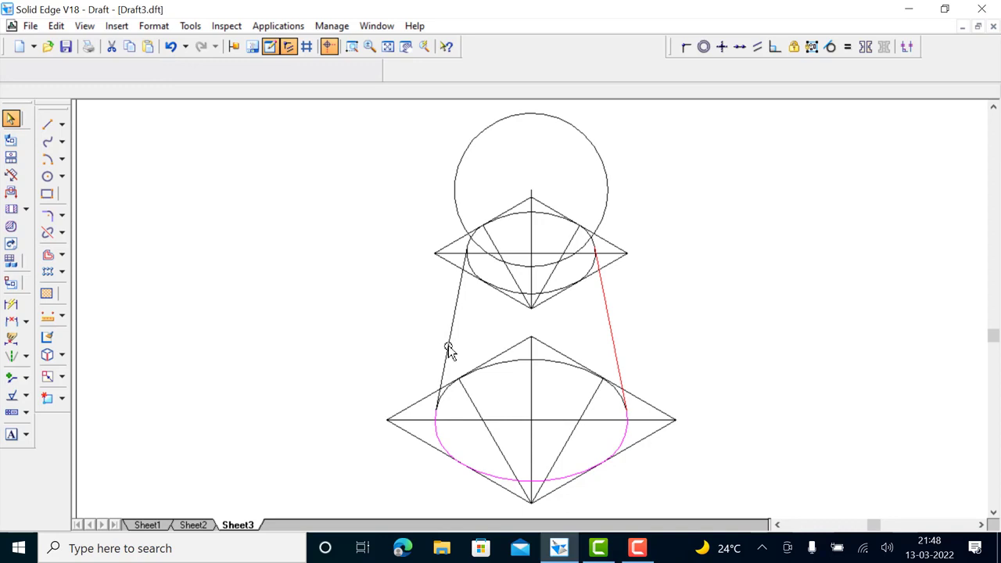
left_click(453, 323, "ctrl")
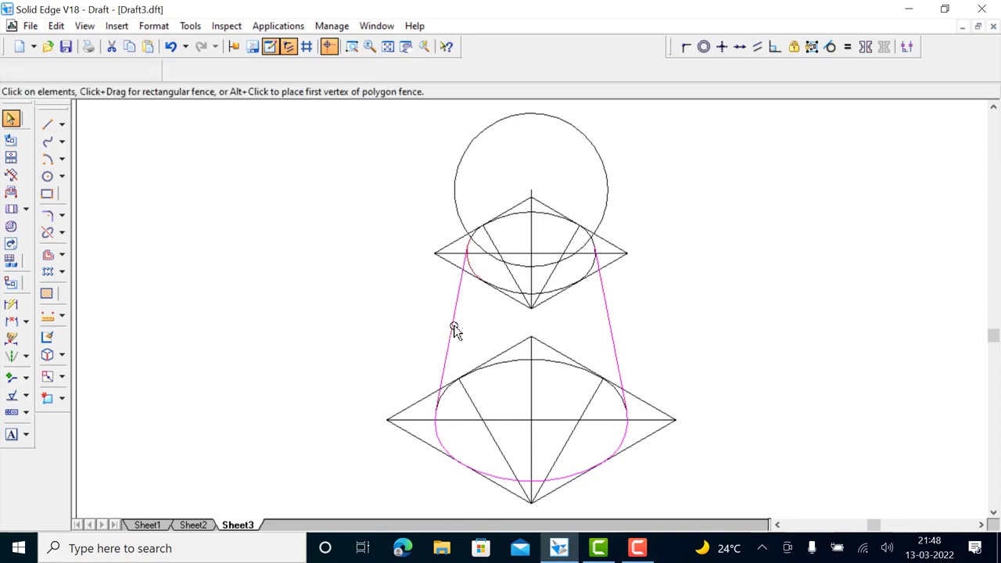
left_click(514, 301, "ctrl")
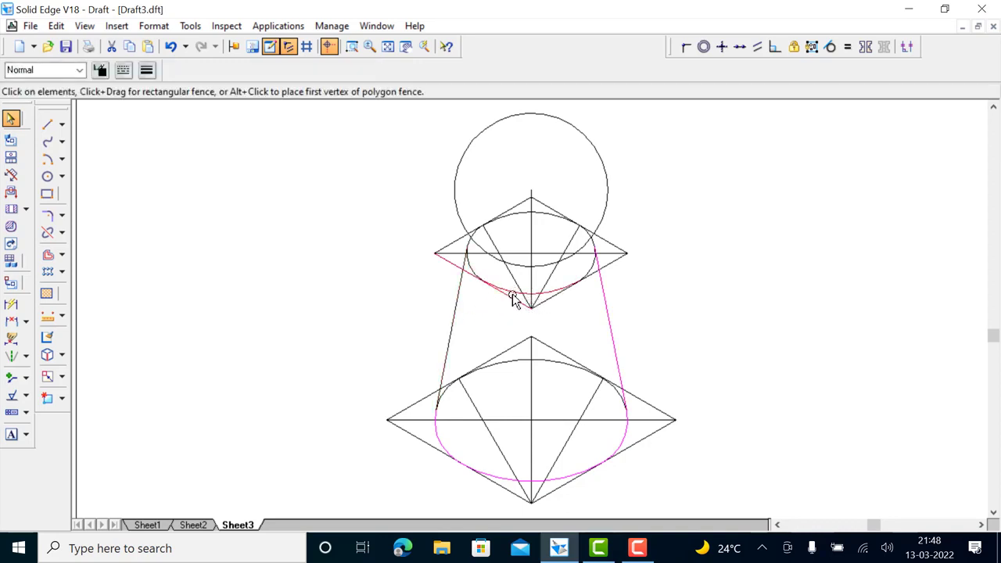
left_click(462, 303, "ctrl")
left_click(608, 210, "ctrl")
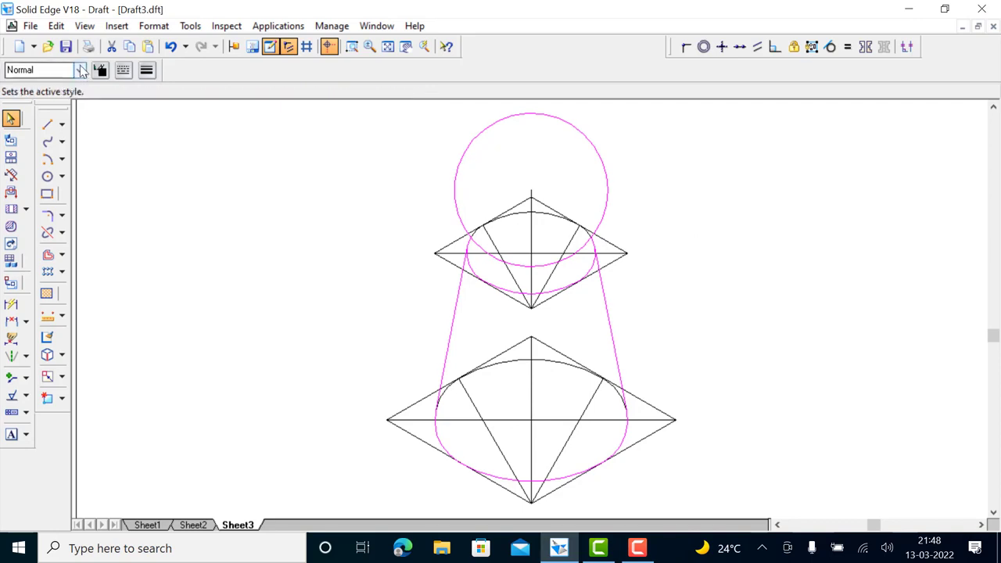
left_click(47, 70)
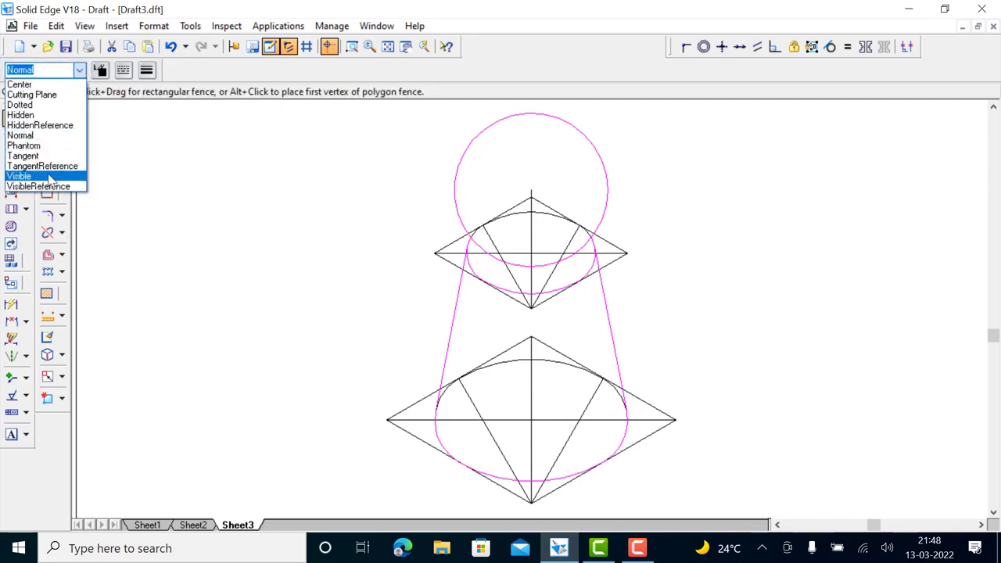
left_click(49, 177)
left_click(773, 238)
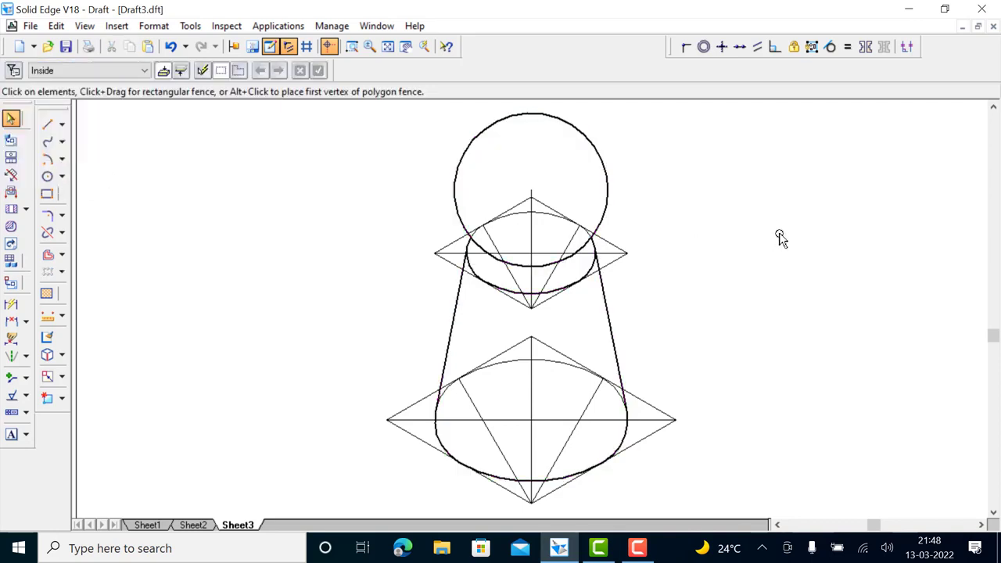